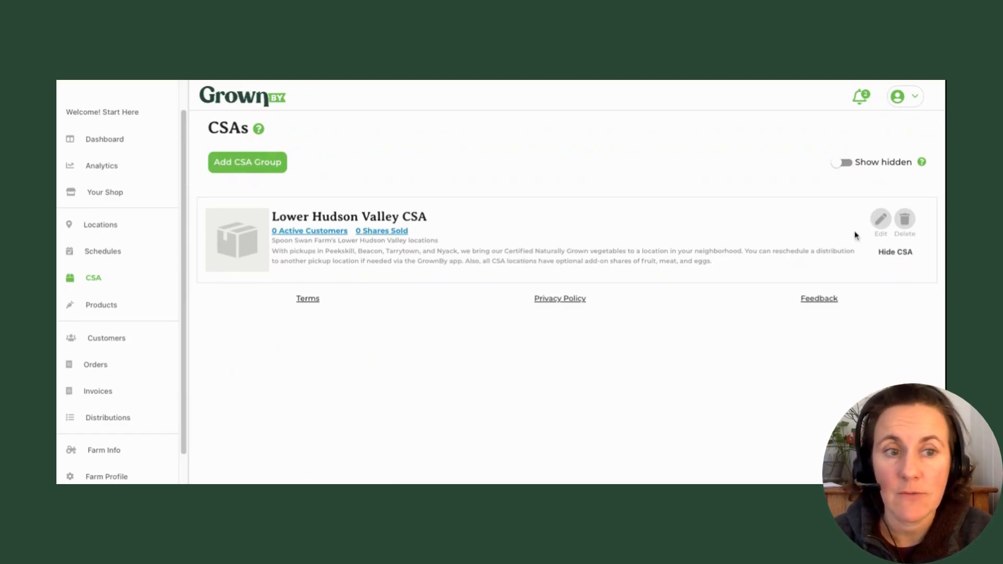
Step: Open the Lower Hudson Valley CSA group for editing, review its basic info, change window, missed-pickup message and photos, and save it
left_click(881, 221)
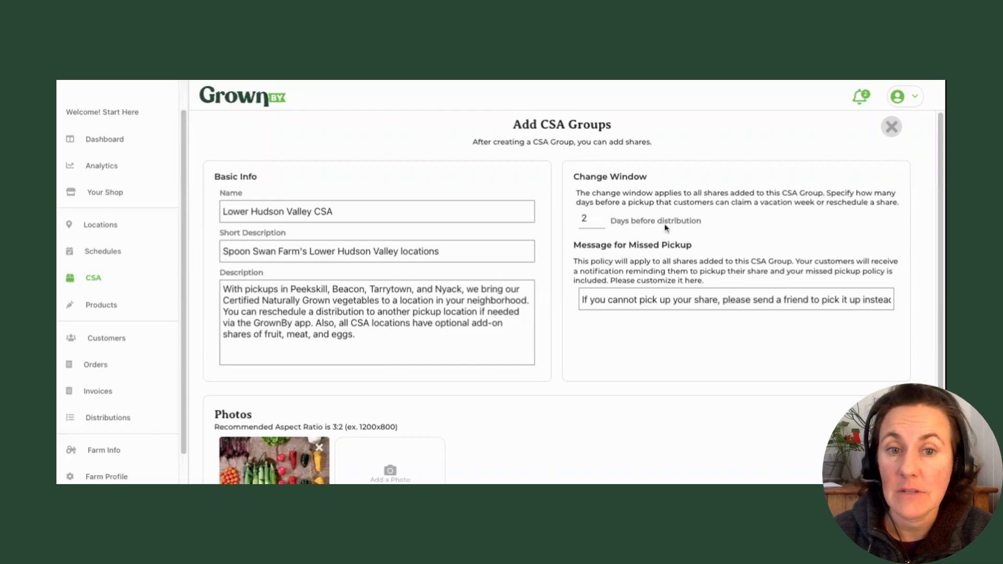
scroll(653, 313, "down", 1)
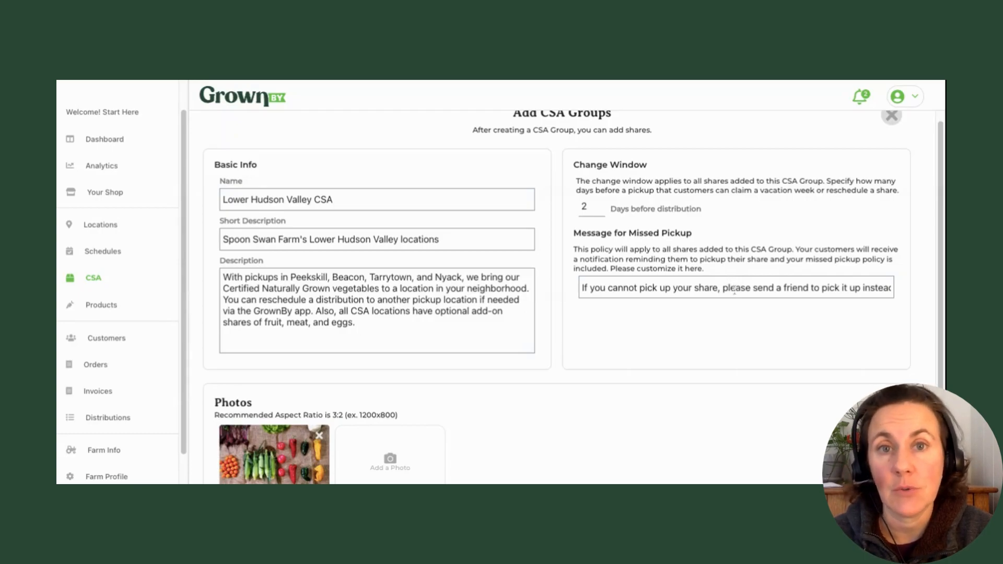
scroll(731, 286, "down", 2)
scroll(700, 282, "down", 1)
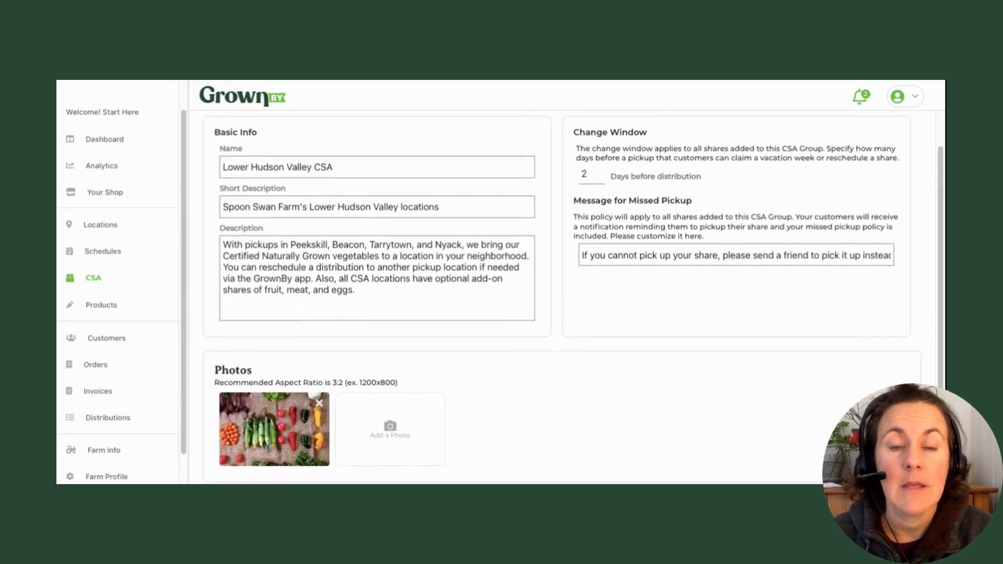
scroll(668, 271, "down", 3)
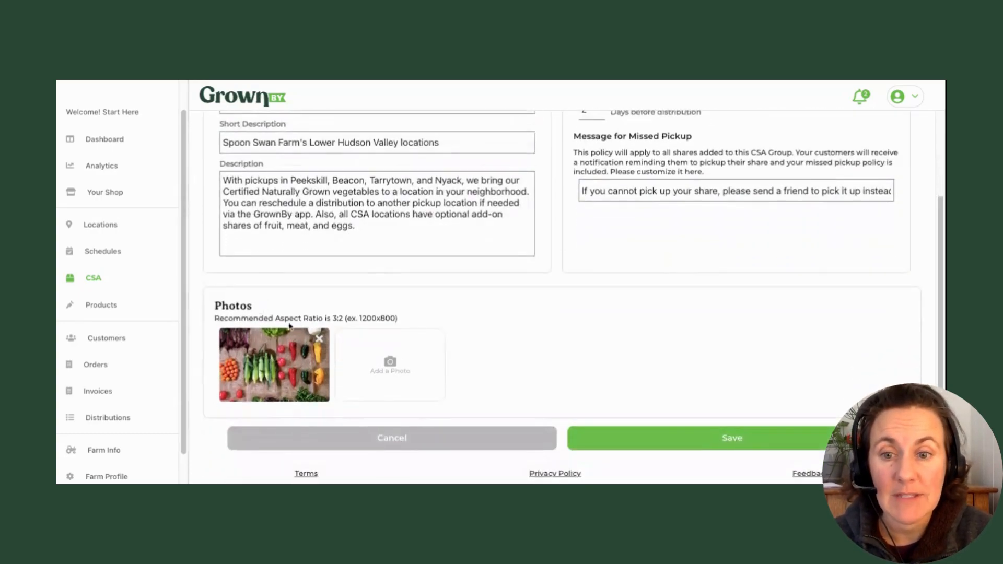
left_click(739, 446)
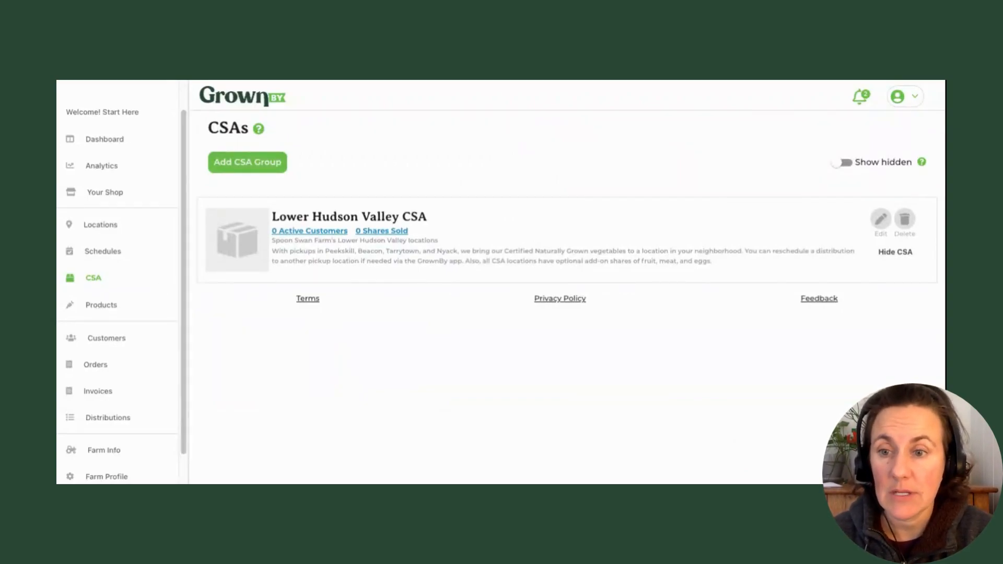
Step: Go to the farm's products and look over the product cards
left_click(98, 311)
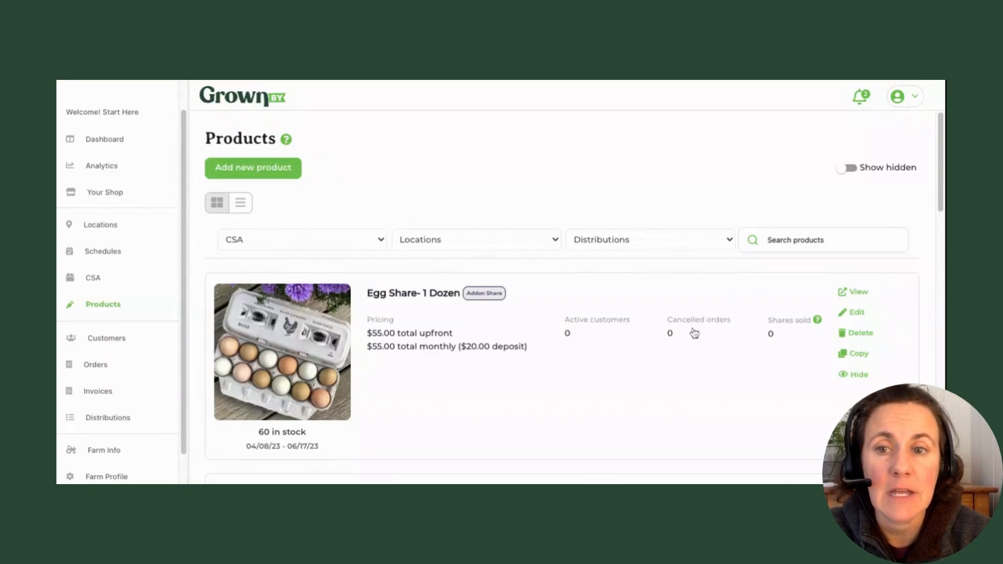
scroll(693, 332, "down", 1)
scroll(694, 333, "down", 1)
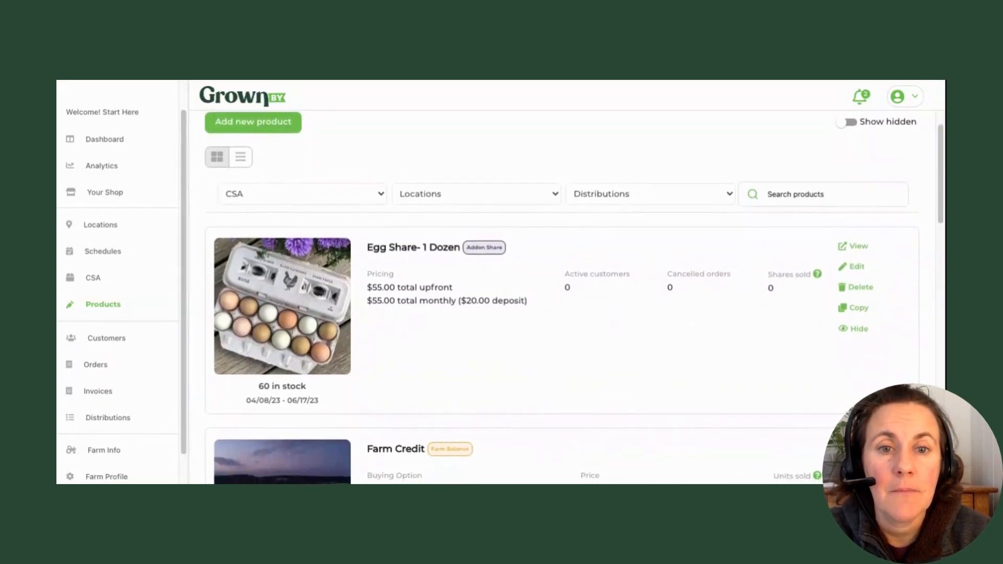
scroll(695, 333, "up", 2)
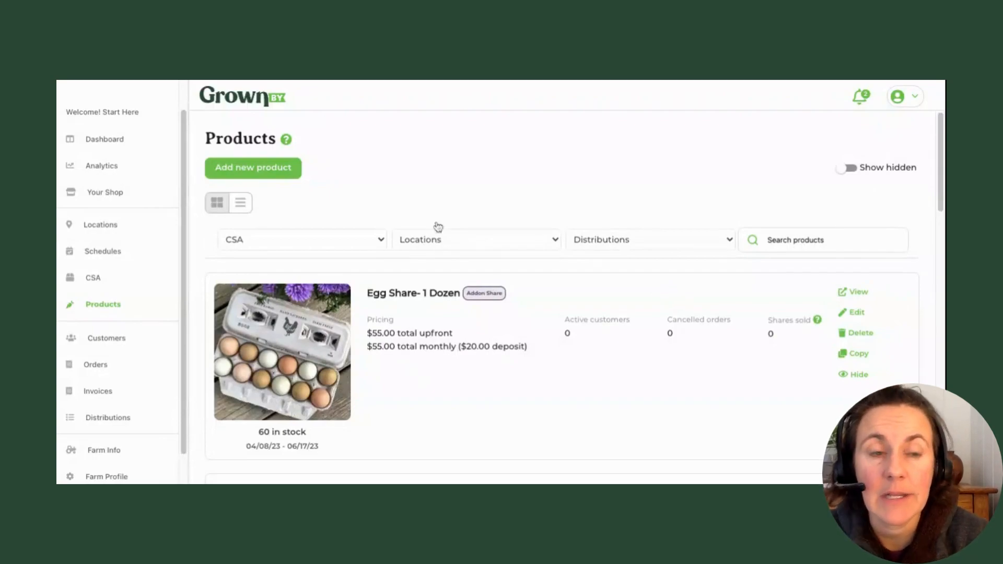
Step: Show the products as a list, review their types, prices and stock, and return to the card view
left_click(240, 204)
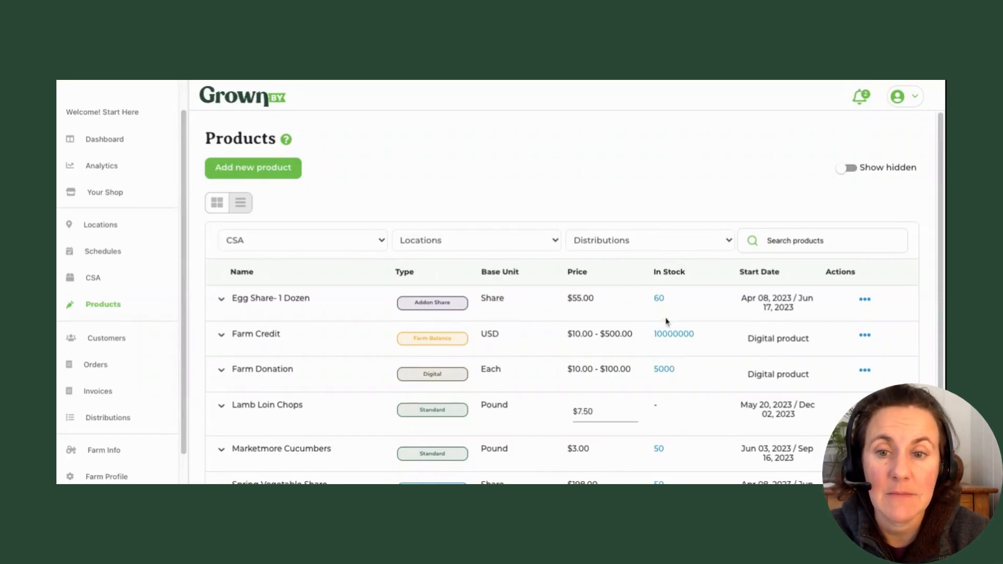
scroll(667, 321, "down", 1)
scroll(667, 321, "down", 3)
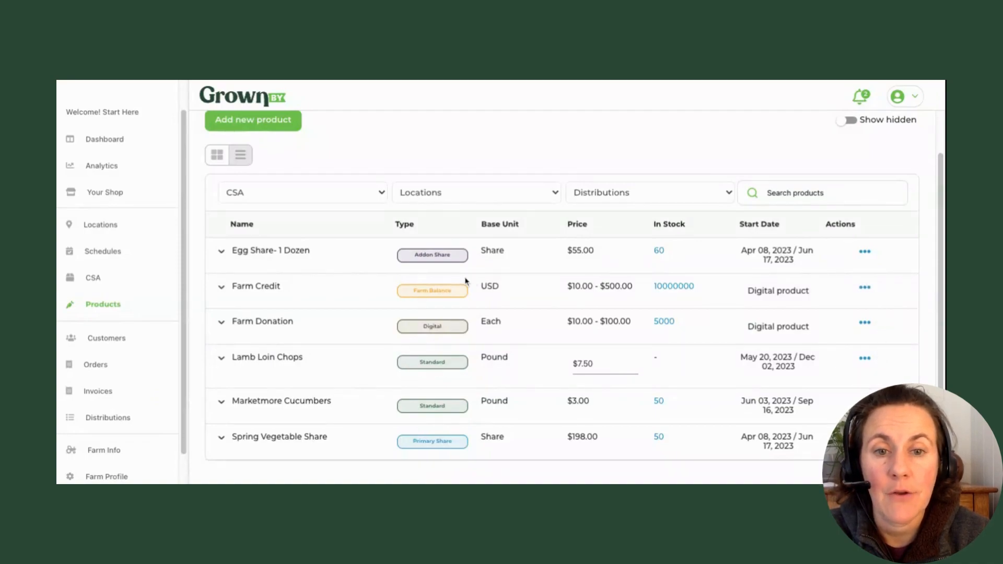
scroll(252, 245, "up", 3)
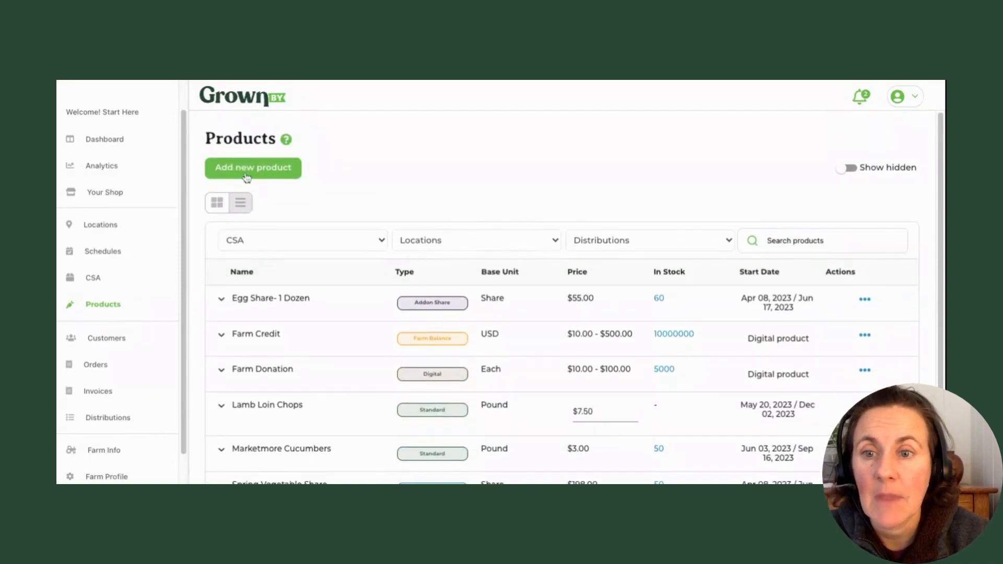
left_click(230, 204)
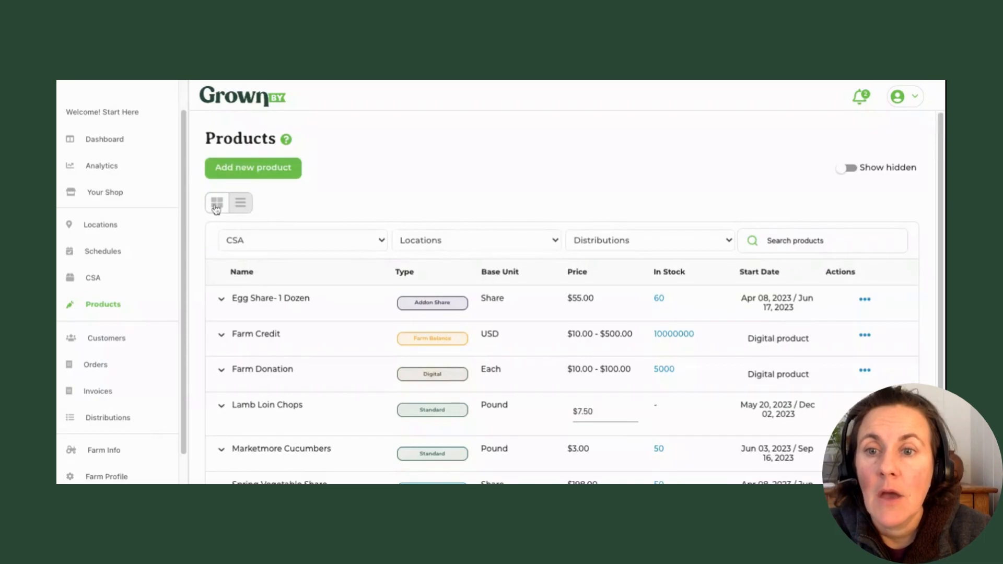
Step: Examine the subscription types offered for a new Subscription or CSA Share product, and leave without creating one
left_click(254, 171)
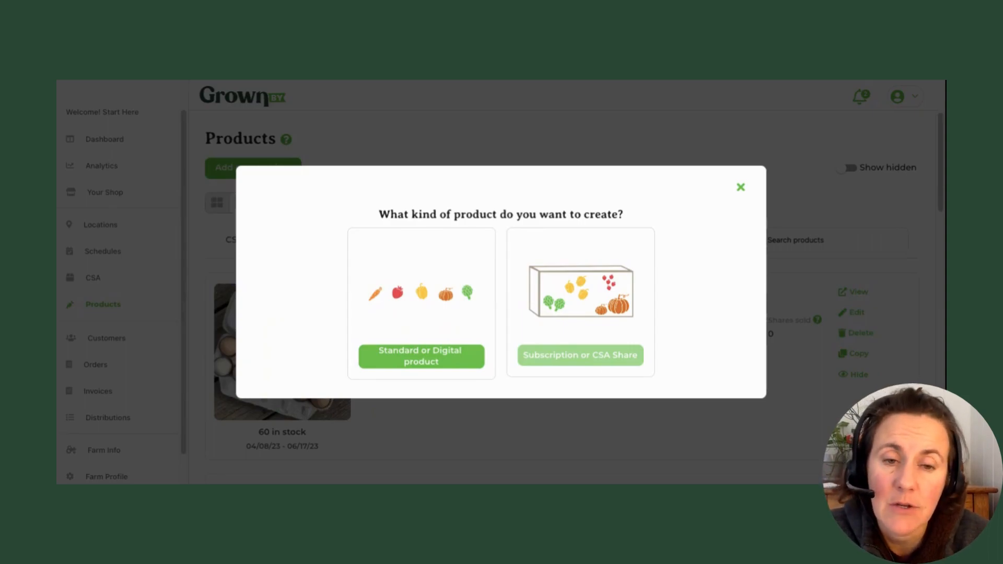
left_click(586, 360)
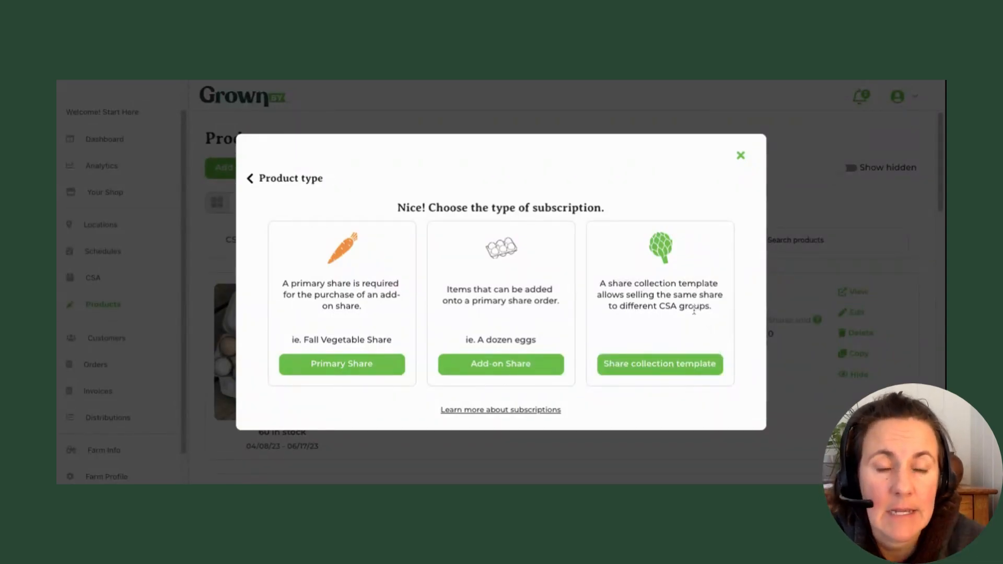
left_click(742, 156)
Step: Find the Spring Vegetable Share among the products and open it for editing
scroll(689, 408, "down", 15)
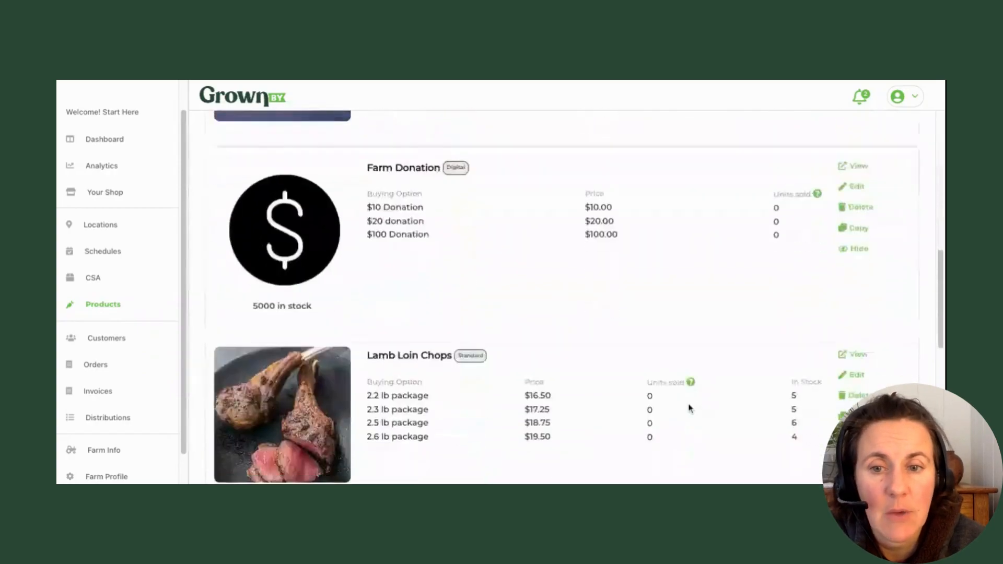
scroll(689, 408, "down", 4)
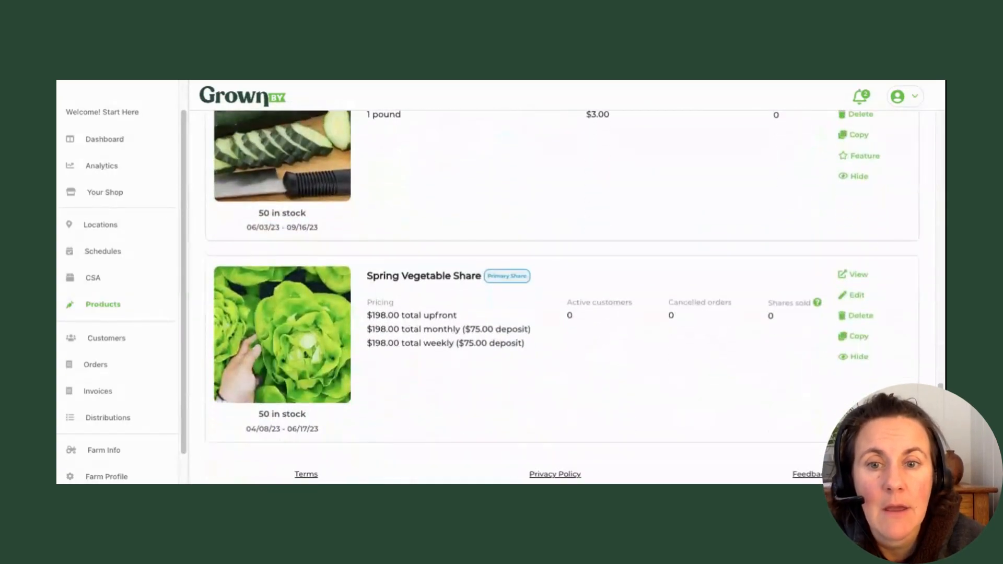
left_click(852, 301)
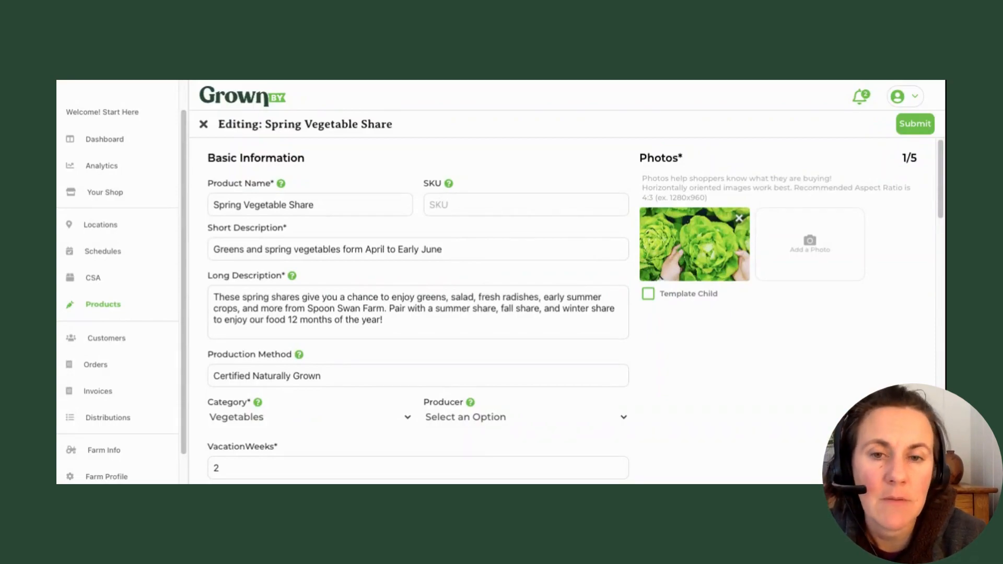
Step: Review the Spring Vegetable Share's basic information, including the SKU, descriptions, production method and vacation weeks
left_click(450, 205)
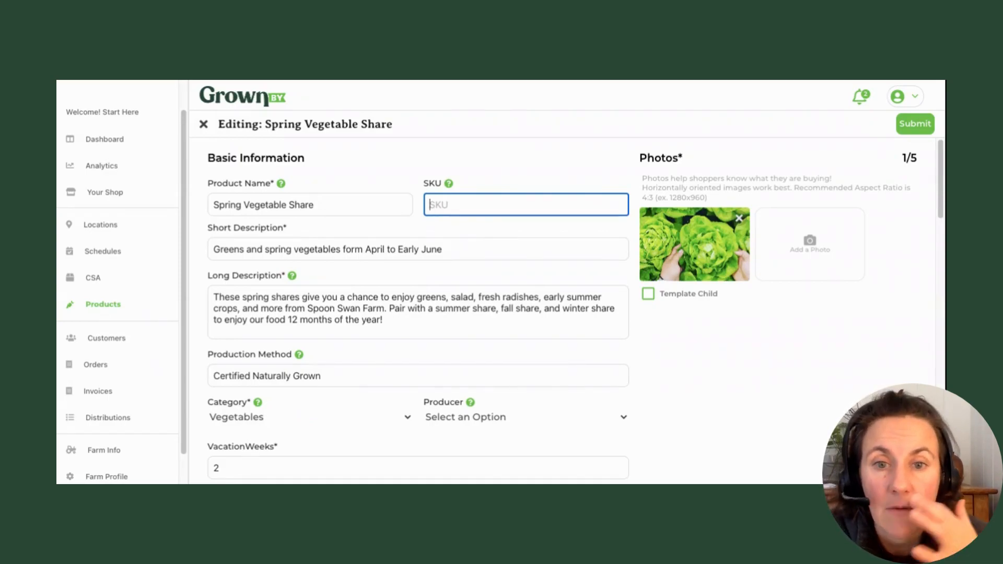
scroll(575, 308, "down", 2)
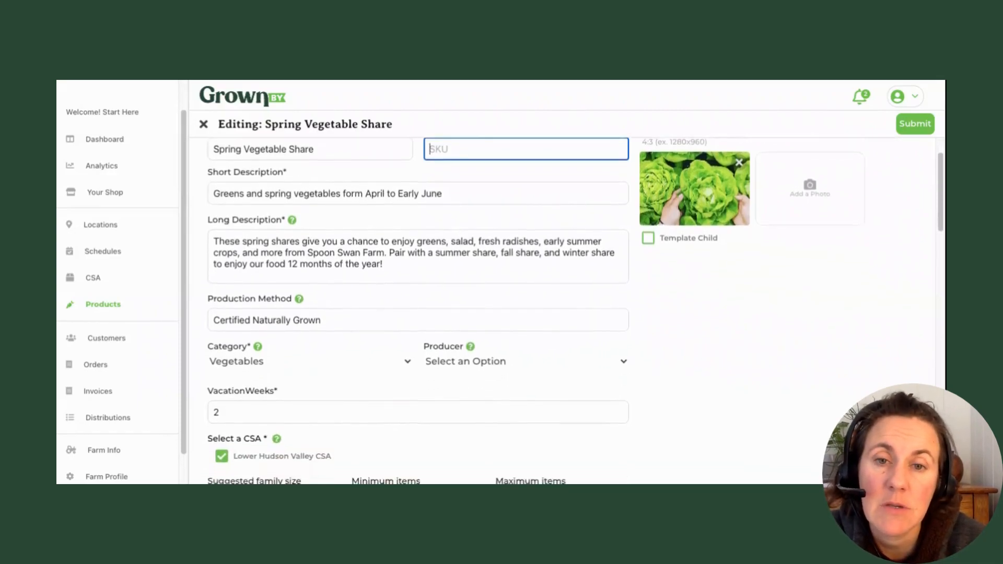
scroll(575, 308, "down", 1)
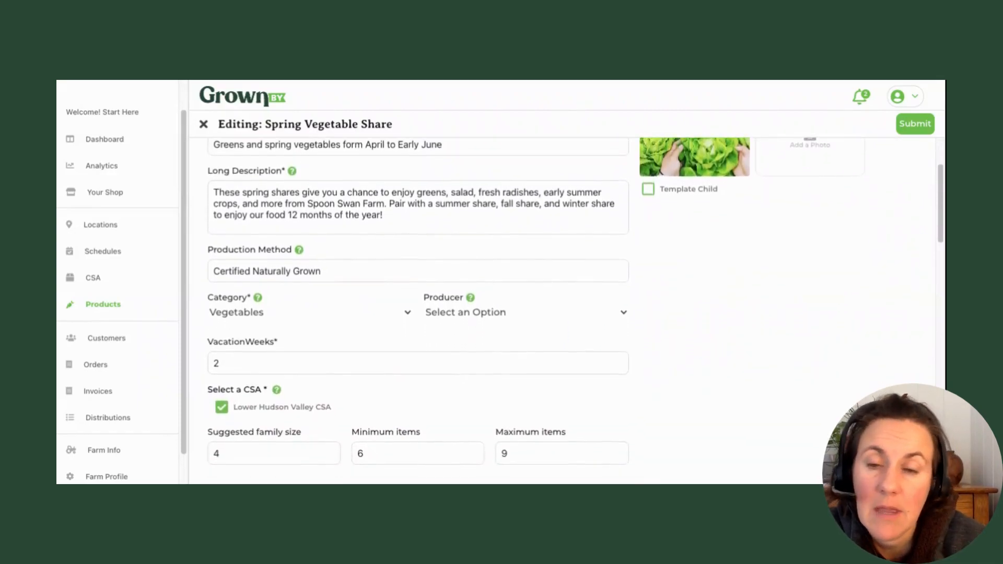
scroll(575, 308, "up", 2)
scroll(463, 293, "down", 1)
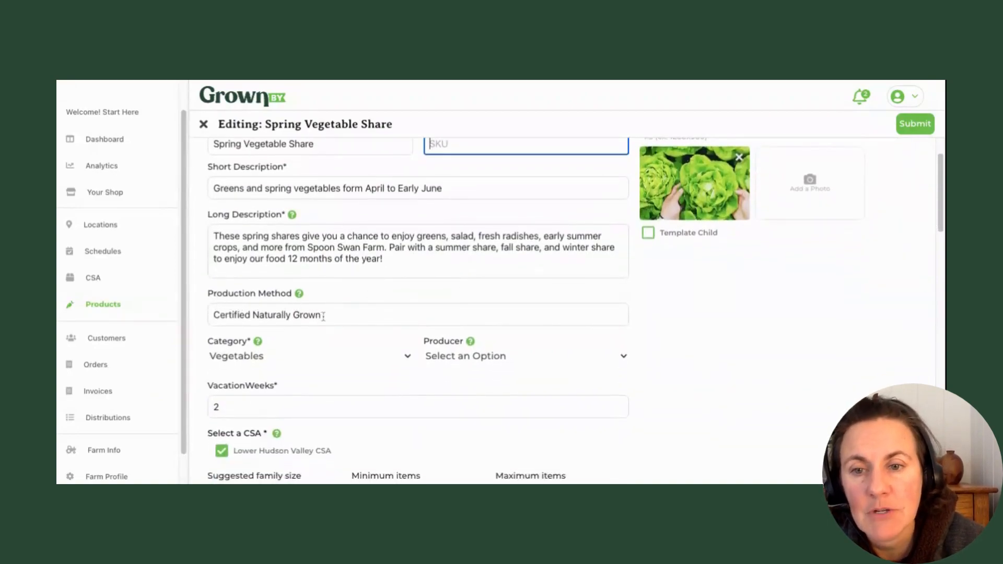
scroll(319, 315, "down", 1)
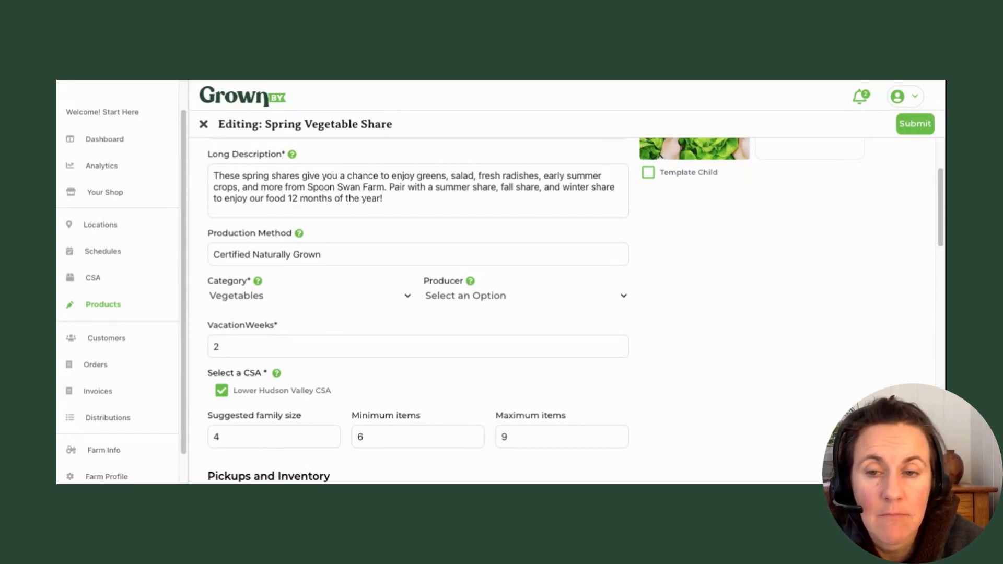
Step: Check the category choices, keep Vegetables, and set the share's producer to Spoon Swan Farm
left_click(302, 303)
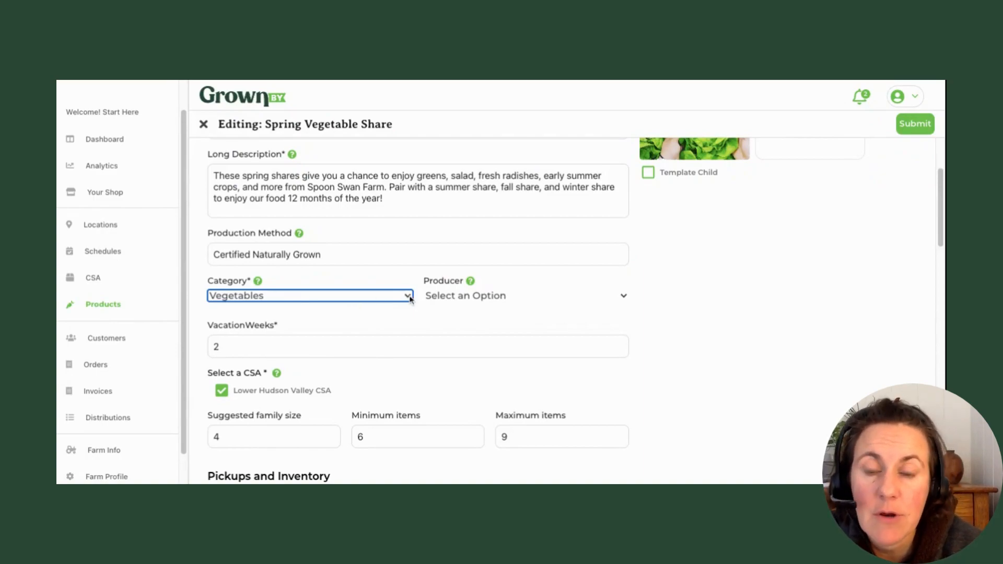
left_click(410, 300)
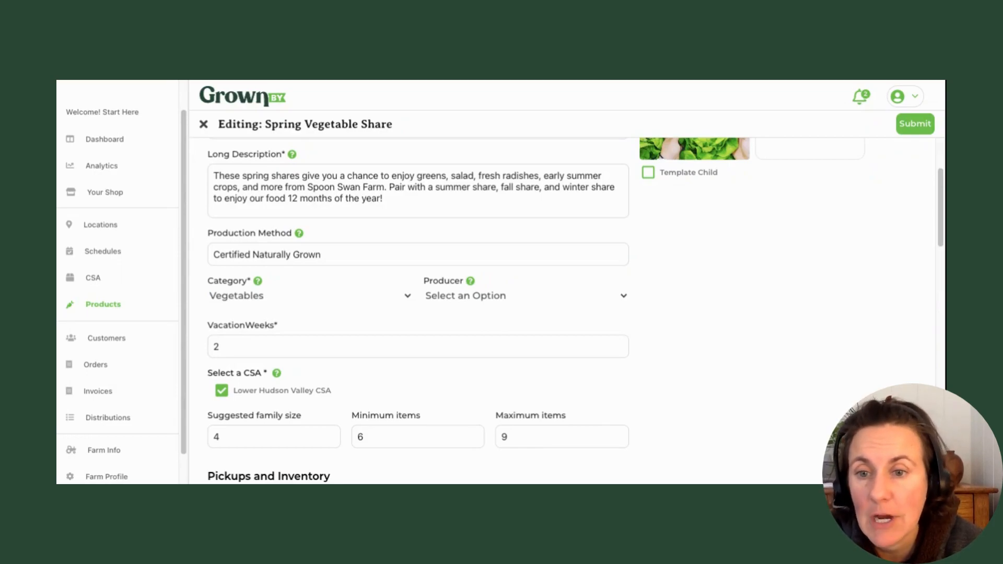
left_click(506, 293)
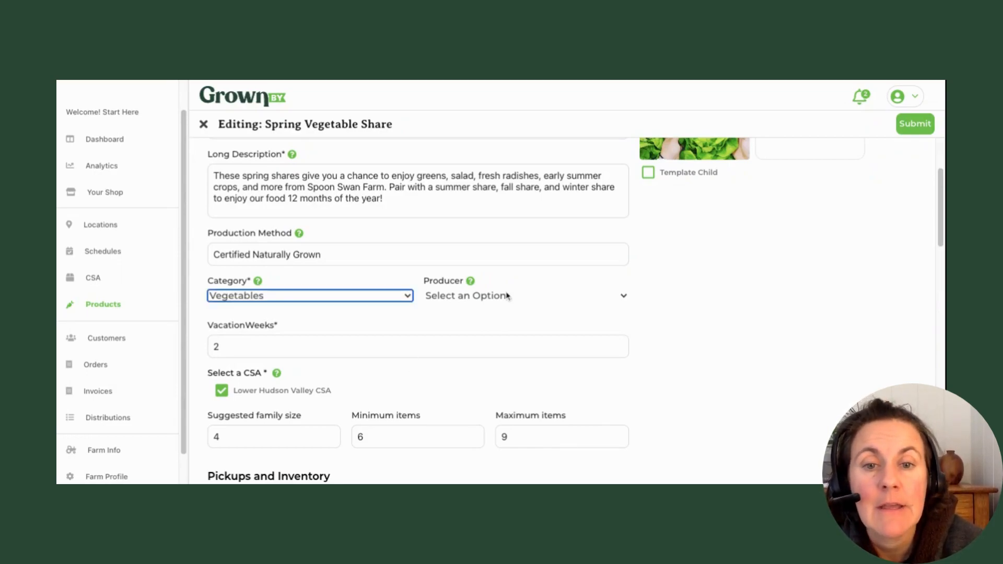
left_click(630, 302)
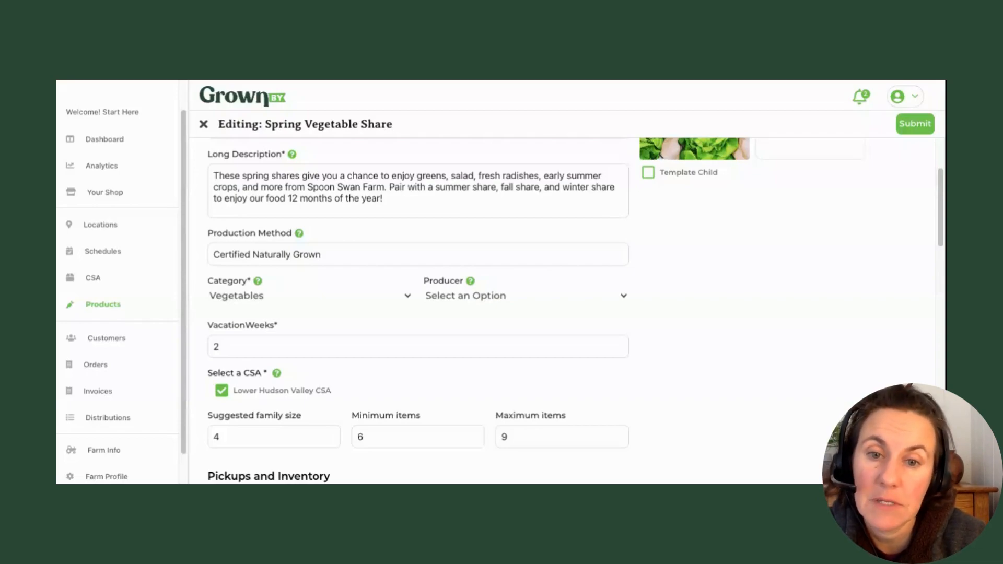
left_click(524, 311)
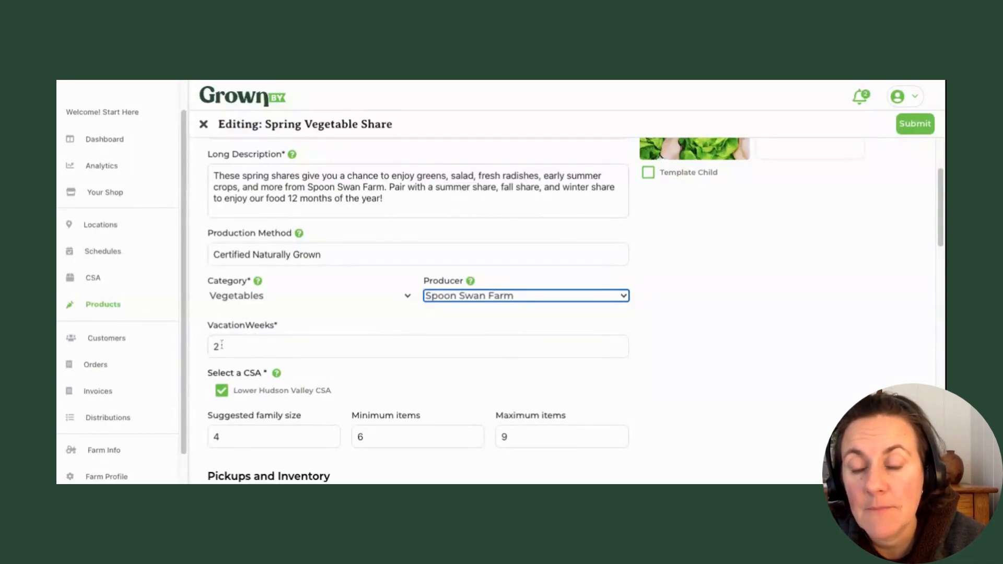
Step: Examine the share's CSA assignment, family size and item limits, pickups and inventory, and the full, monthly and weekly billing options
scroll(221, 345, "down", 2)
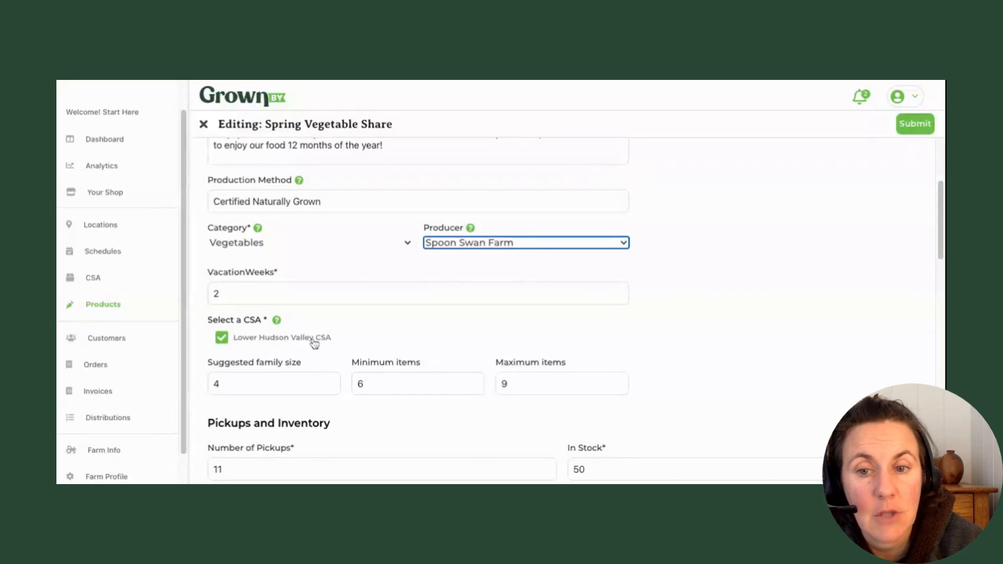
scroll(313, 342, "down", 1)
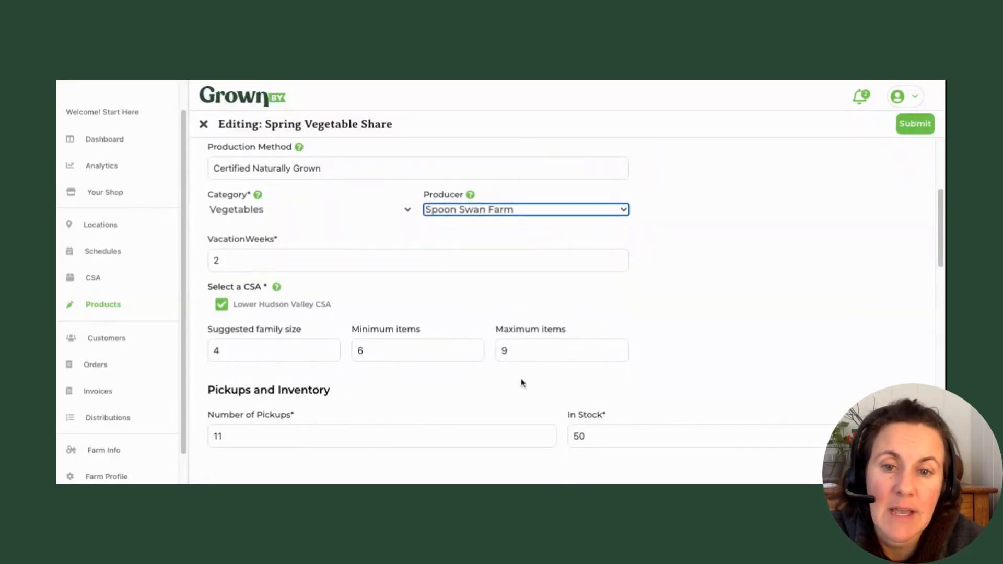
scroll(521, 378, "down", 3)
scroll(521, 379, "down", 1)
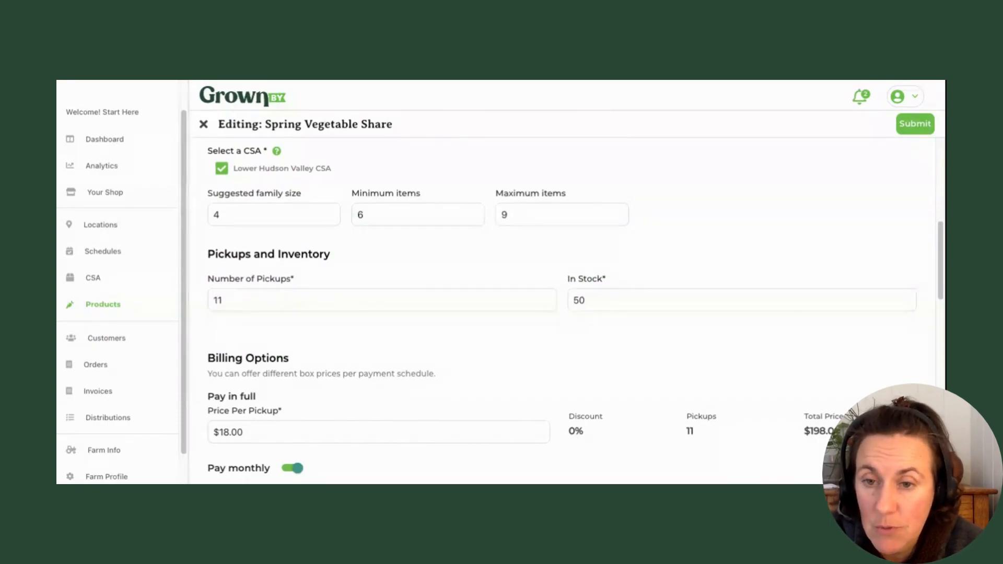
scroll(249, 303, "down", 1)
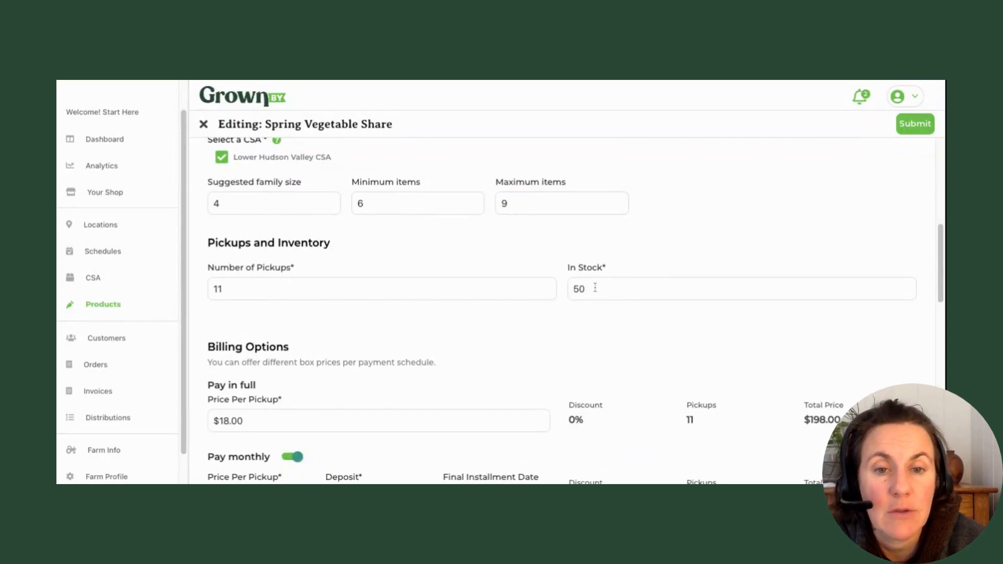
scroll(596, 288, "down", 3)
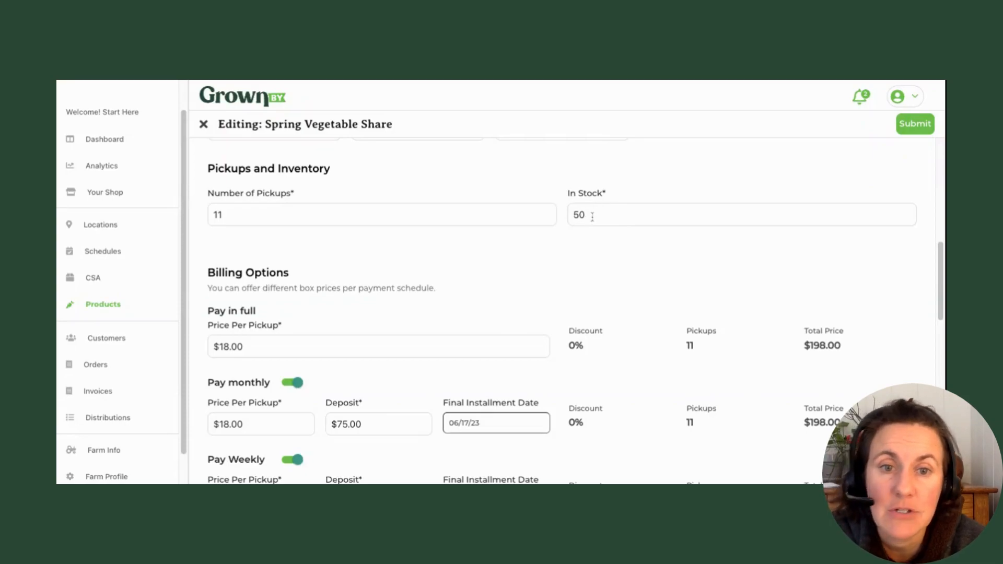
scroll(577, 248, "down", 3)
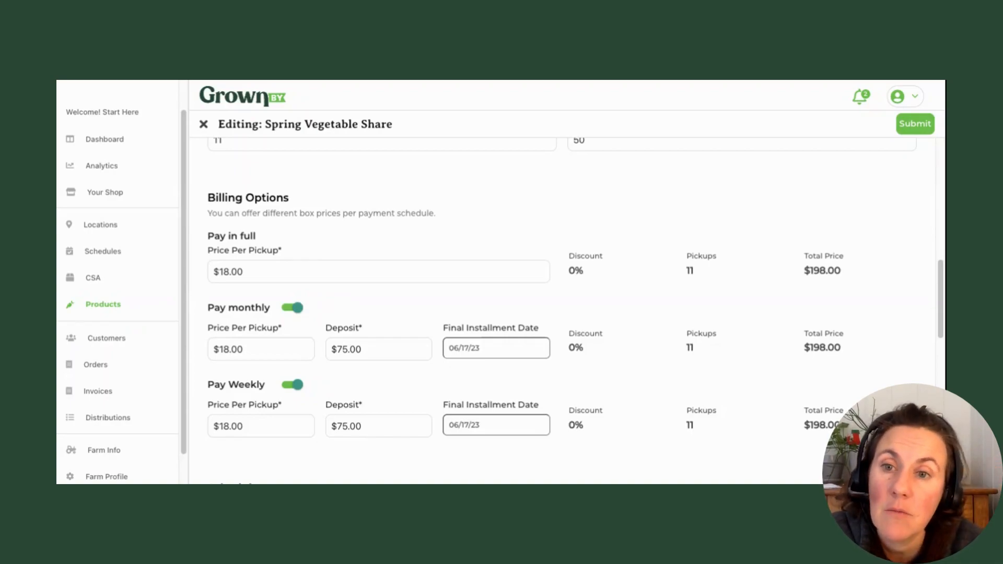
scroll(330, 234, "up", 1)
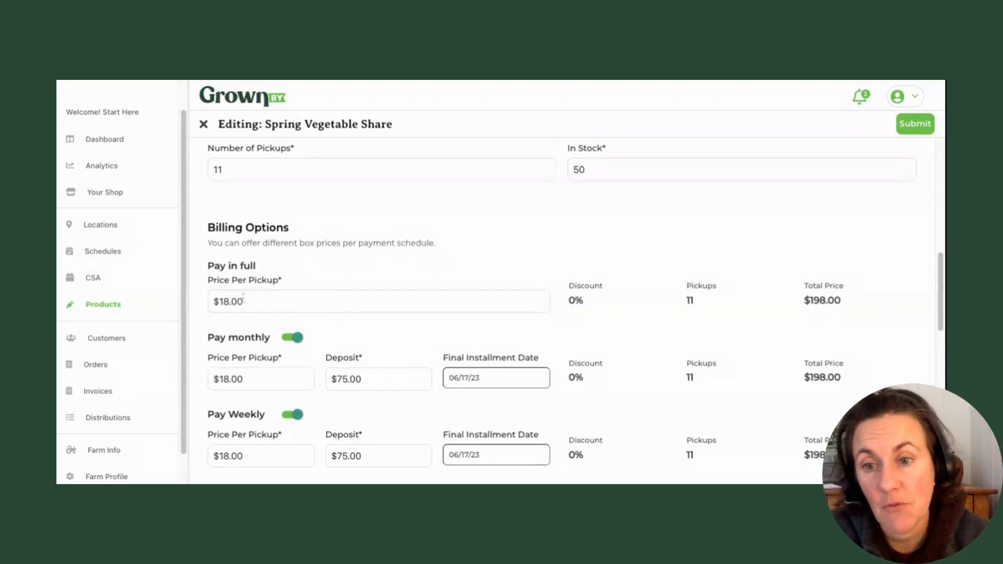
scroll(531, 325, "down", 3)
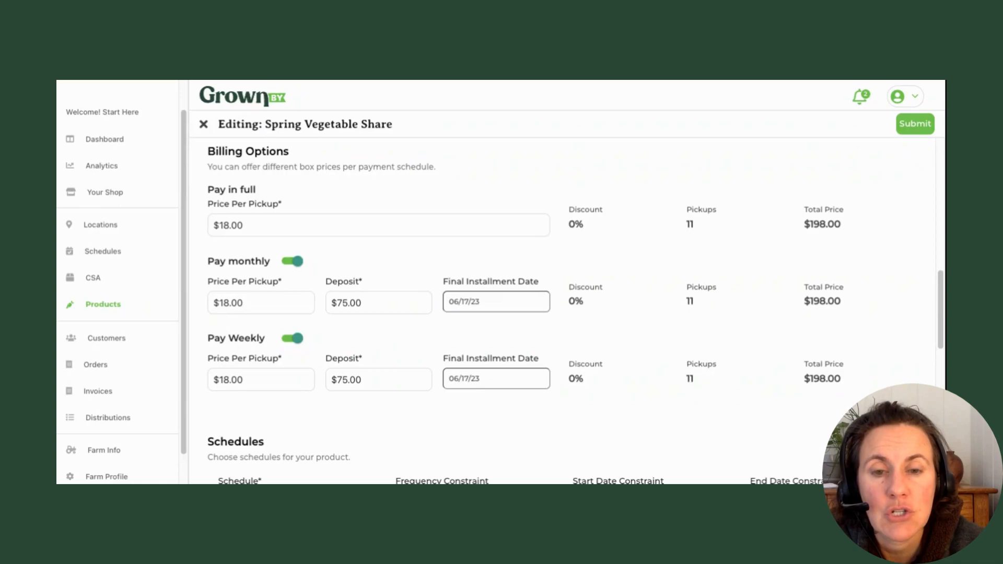
Step: Set the final installment date to 06/03/23 for the monthly payment option and 06/10/23 for the weekly one
left_click(506, 303)
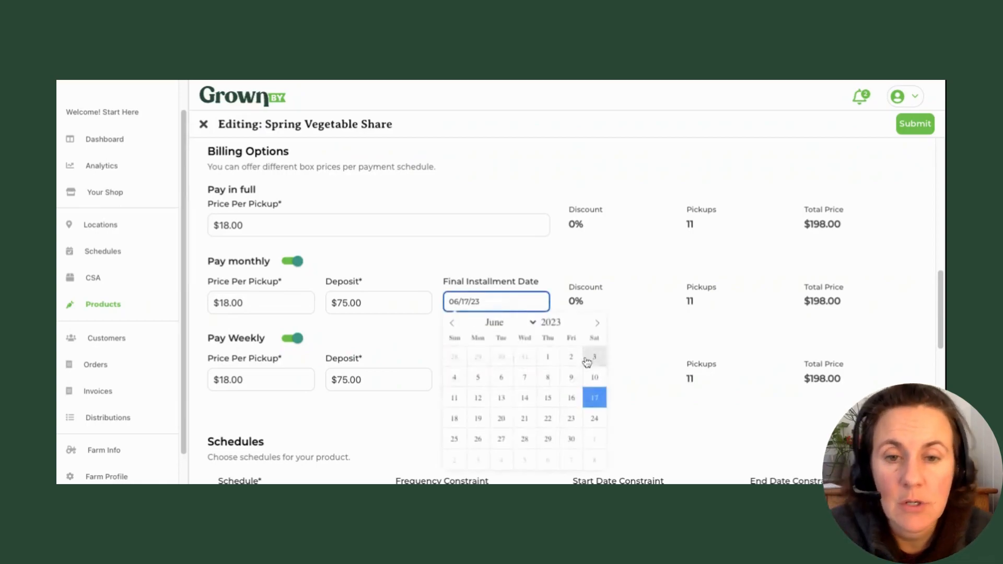
left_click(596, 361)
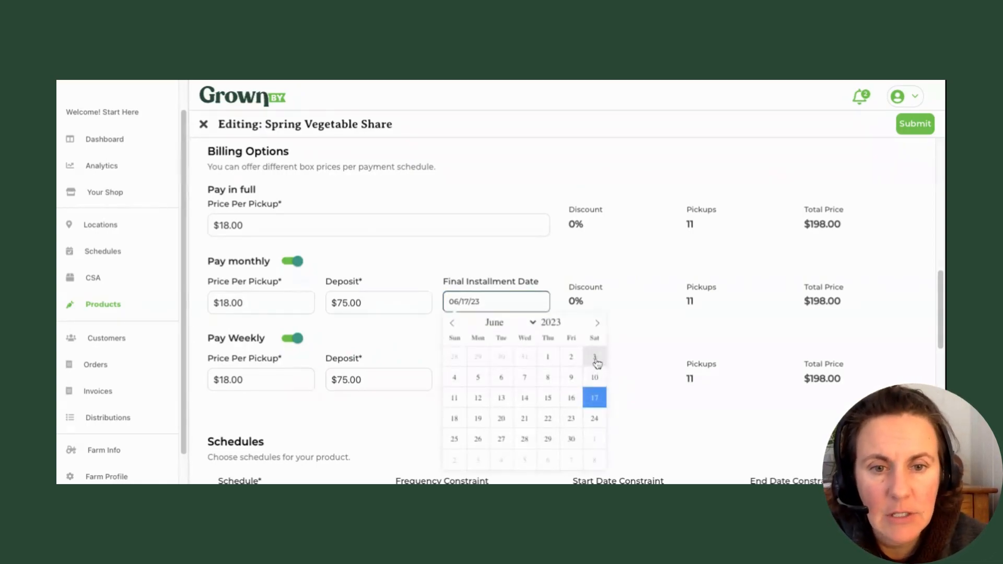
left_click(596, 361)
left_click(487, 385)
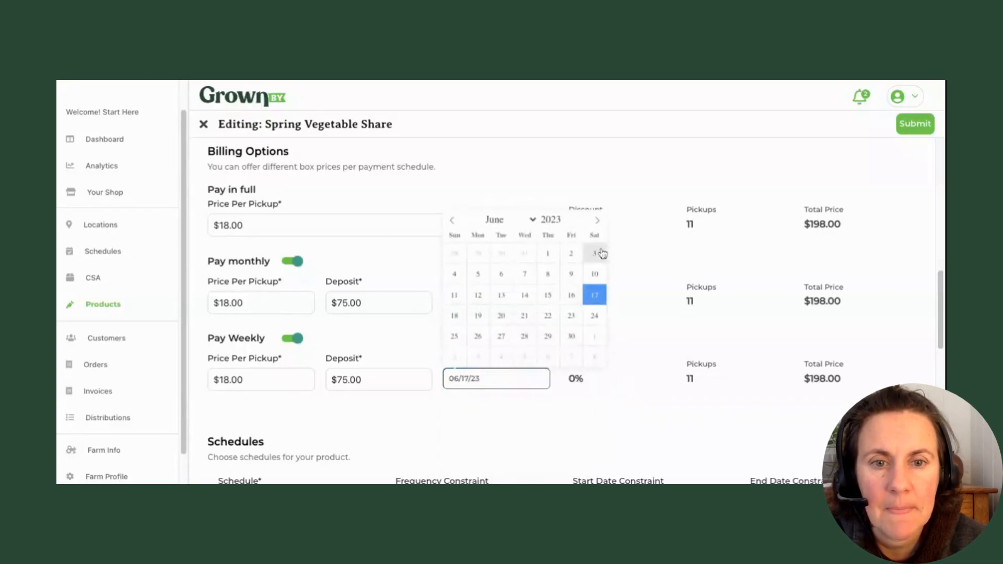
left_click(577, 398)
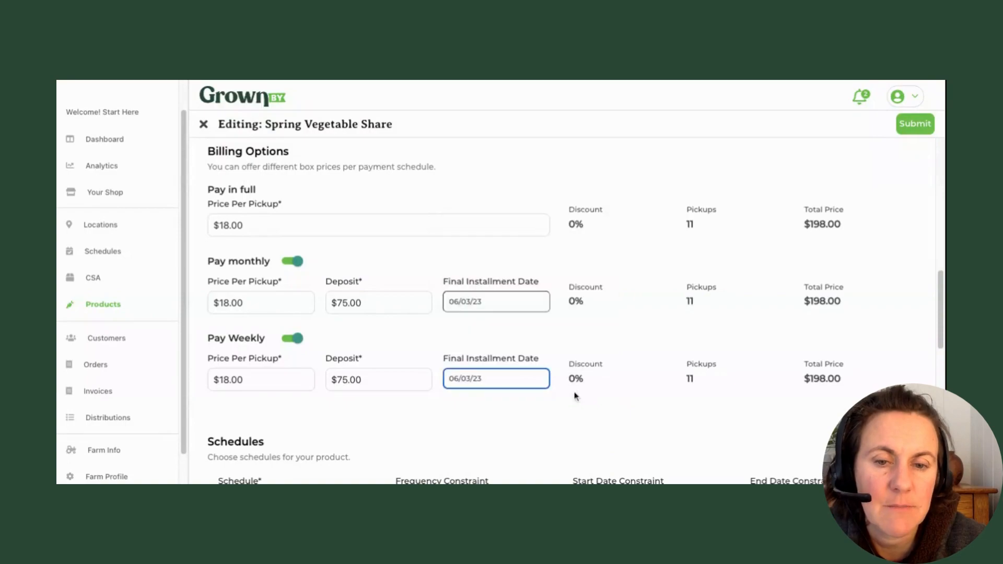
left_click(513, 380)
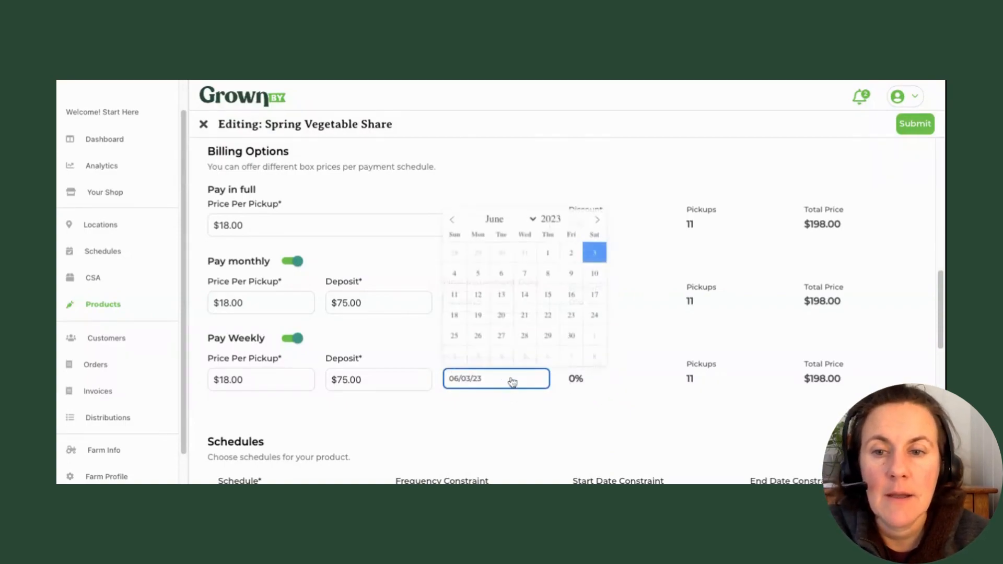
left_click(596, 276)
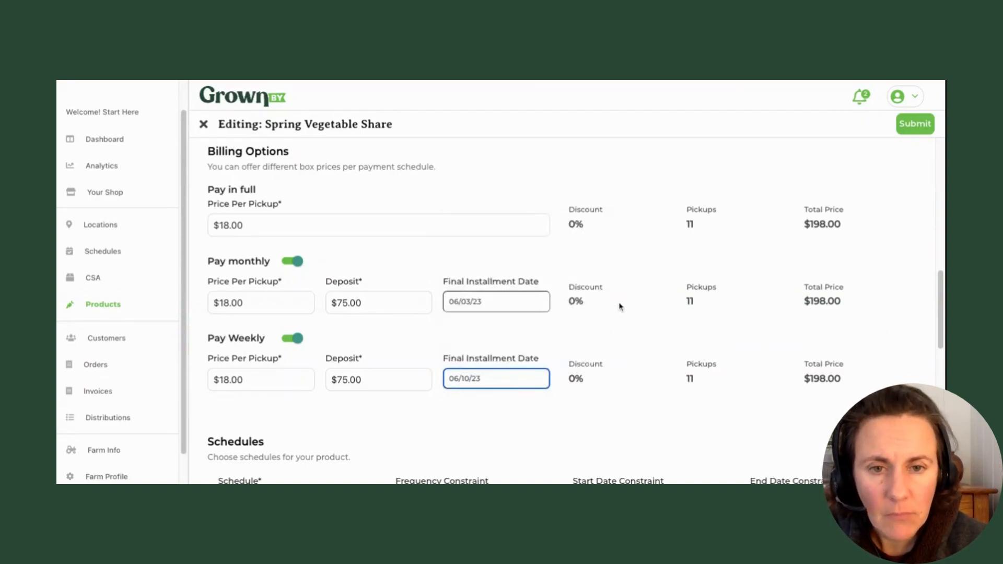
Step: Set the weekly payment option's price per pickup to $18.50
left_click(258, 305)
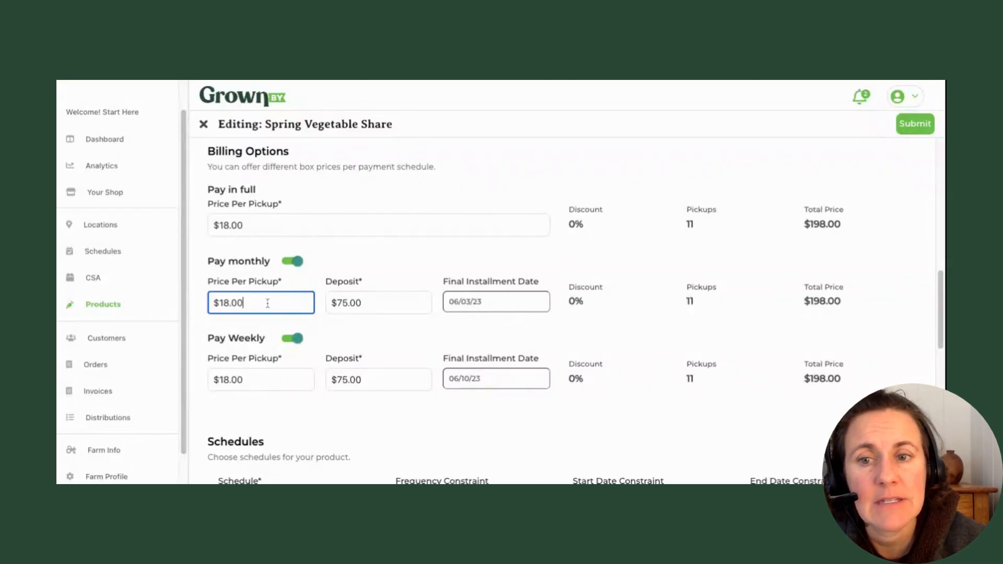
left_click_drag(266, 382, 202, 382)
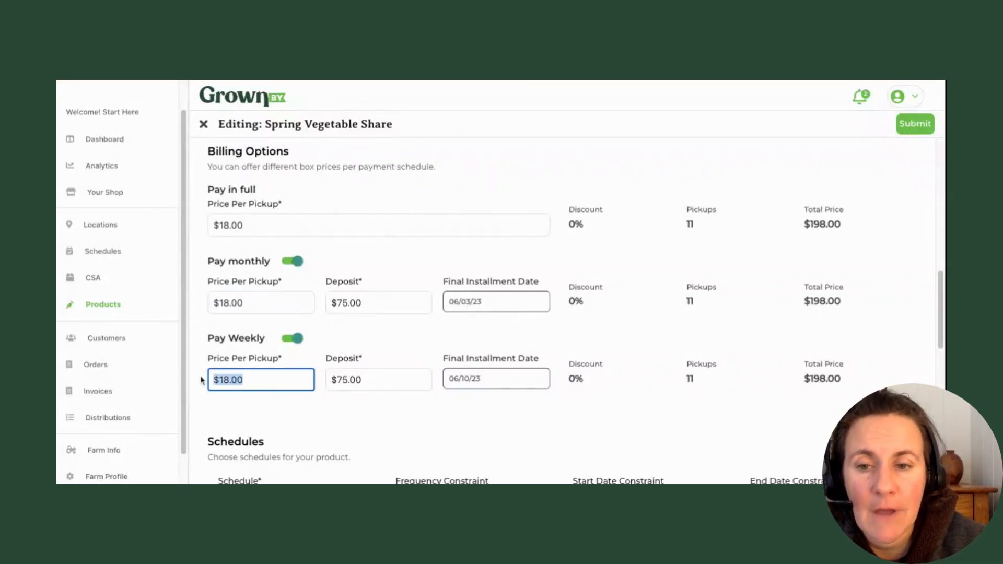
left_click(262, 386)
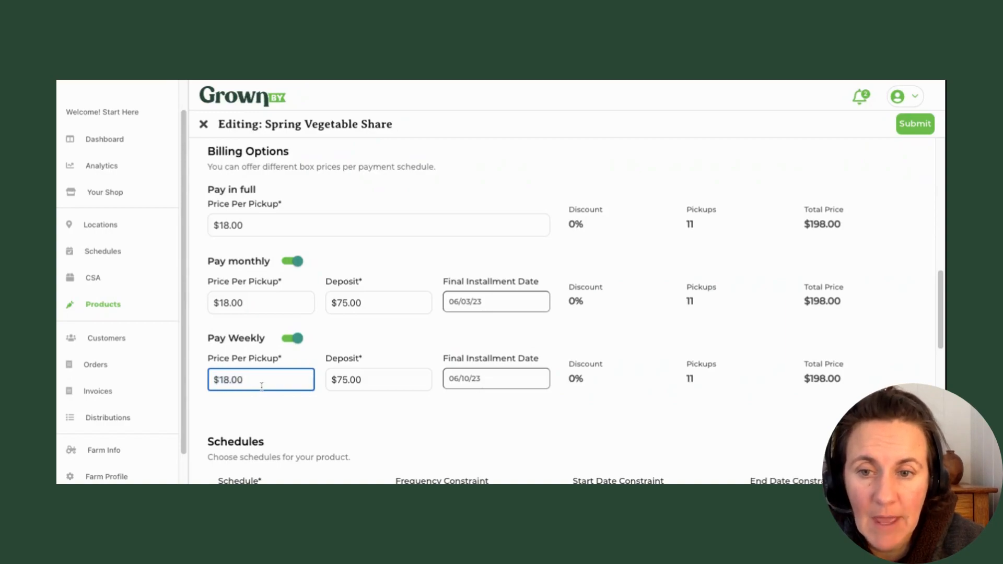
key("BackSpace")
key("BackSpace")
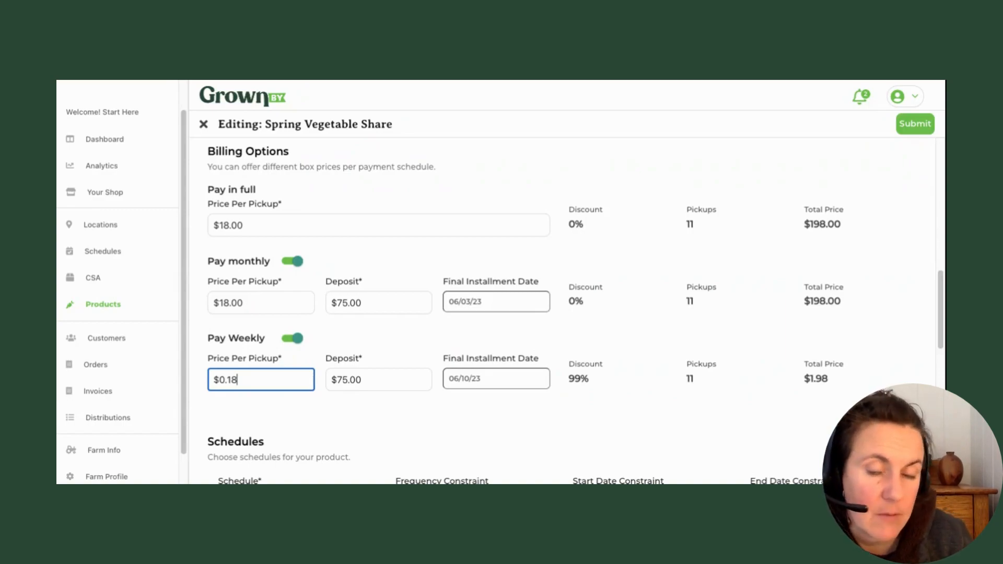
type("50")
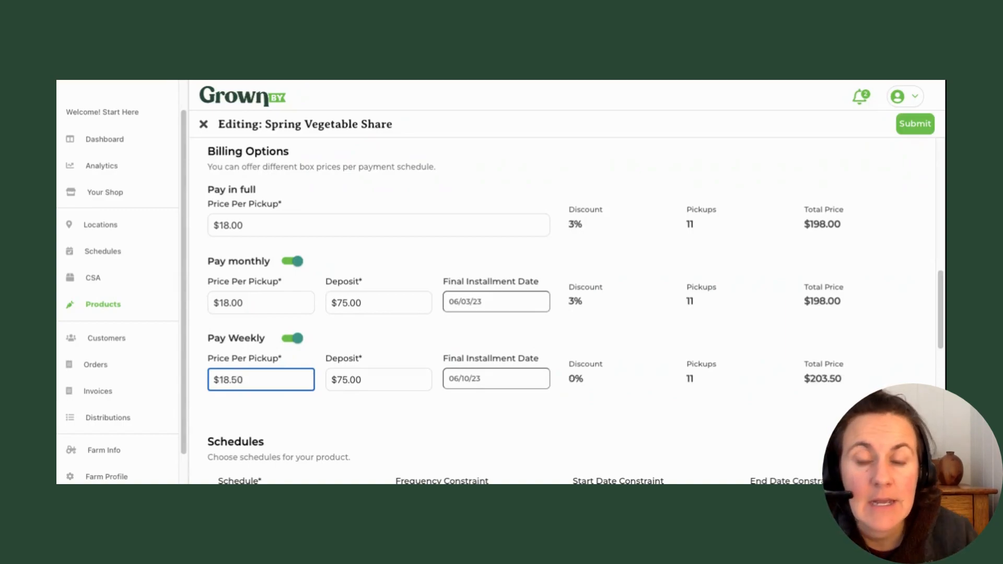
left_click(382, 418)
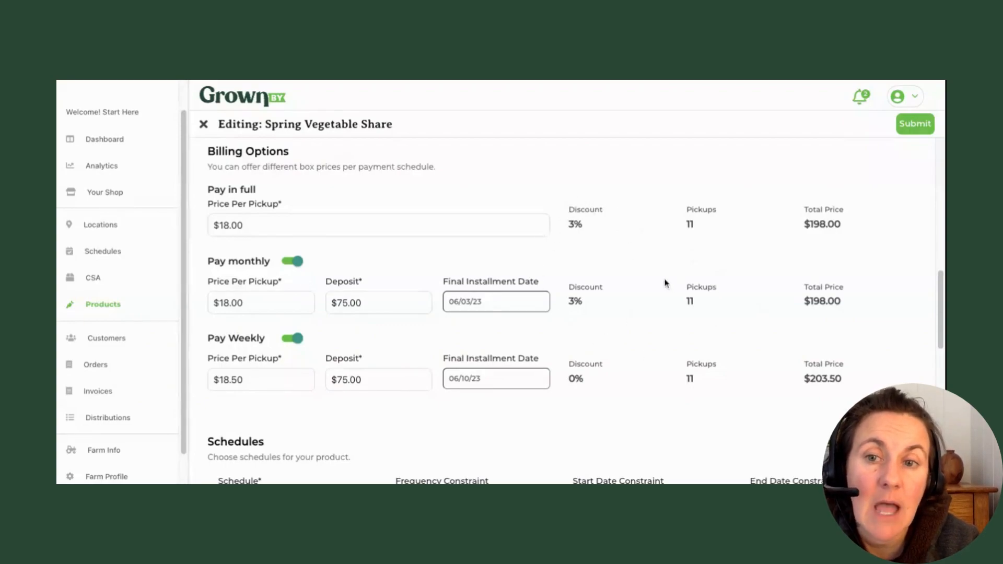
Step: Return the weekly payment option's price per pickup to $18.00
left_click(251, 381)
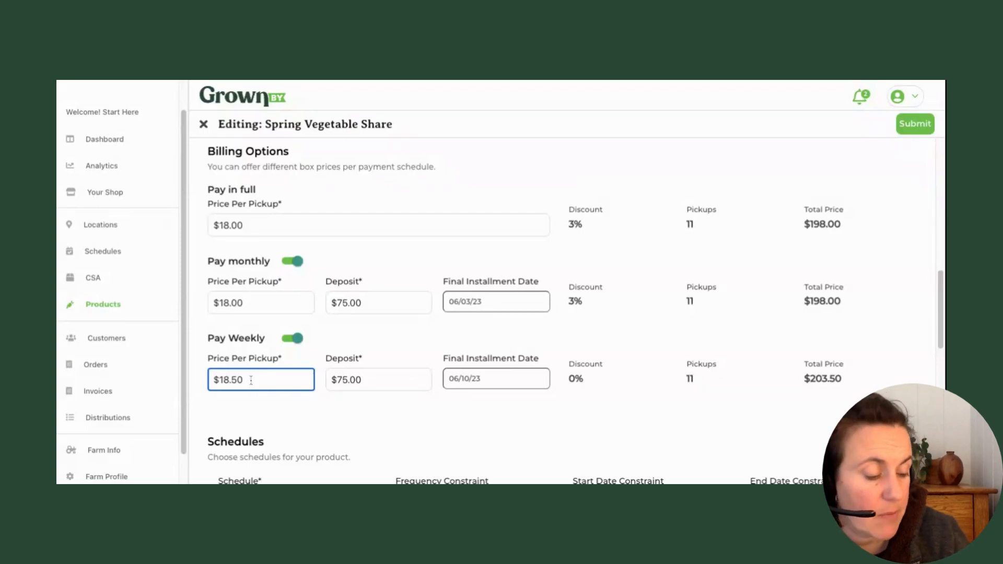
key("BackSpace")
key("BackSpace")
type("00")
Step: Check the share's schedule and frequency constraint choices, keeping On Farm - Saturdays and Weekly
scroll(379, 416, "down", 3)
scroll(283, 271, "down", 3)
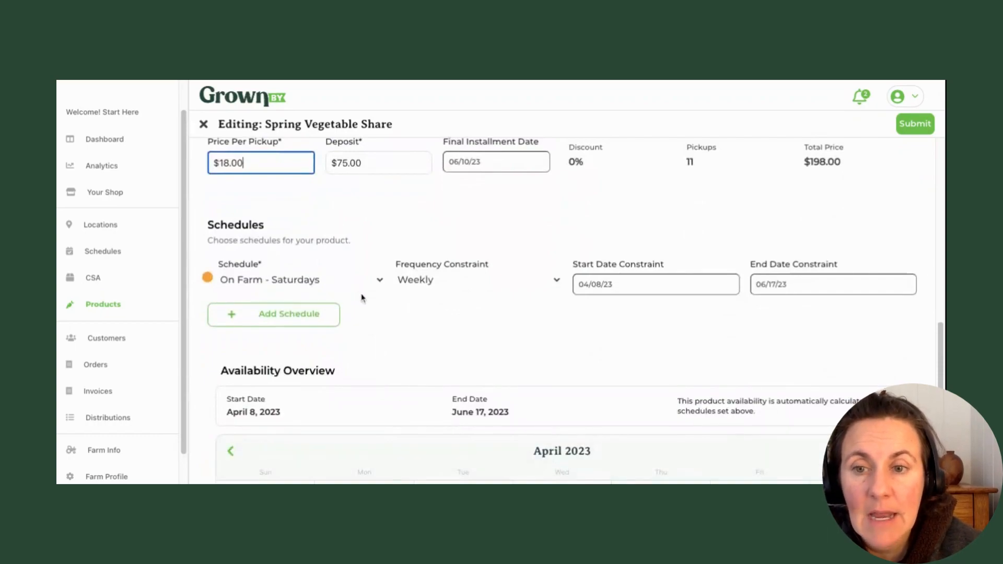
left_click(382, 283)
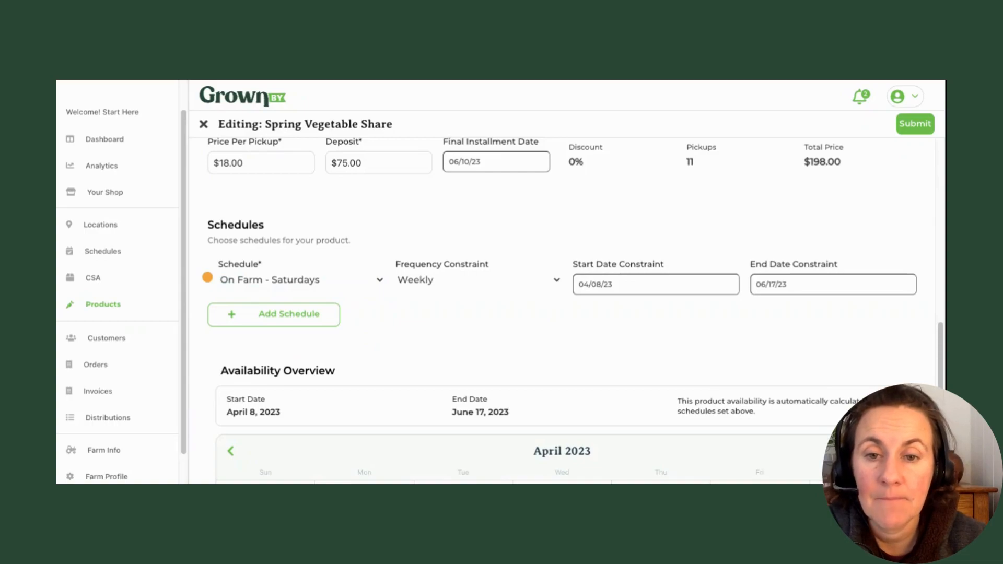
left_click(654, 313)
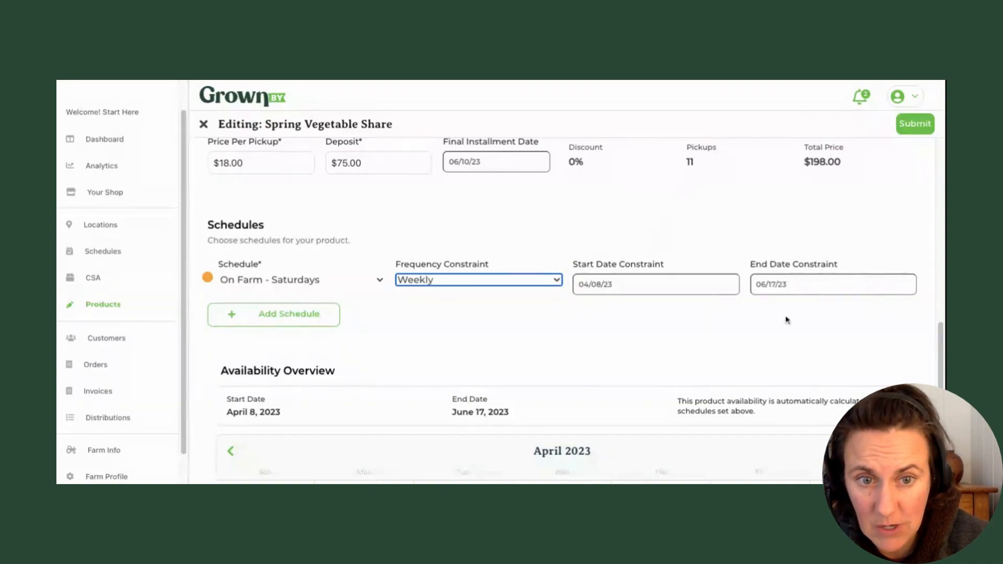
Step: Check the share's pickup dates in the availability calendar from April through June 2023 and submit the product changes
scroll(830, 314, "down", 1)
scroll(831, 315, "down", 5)
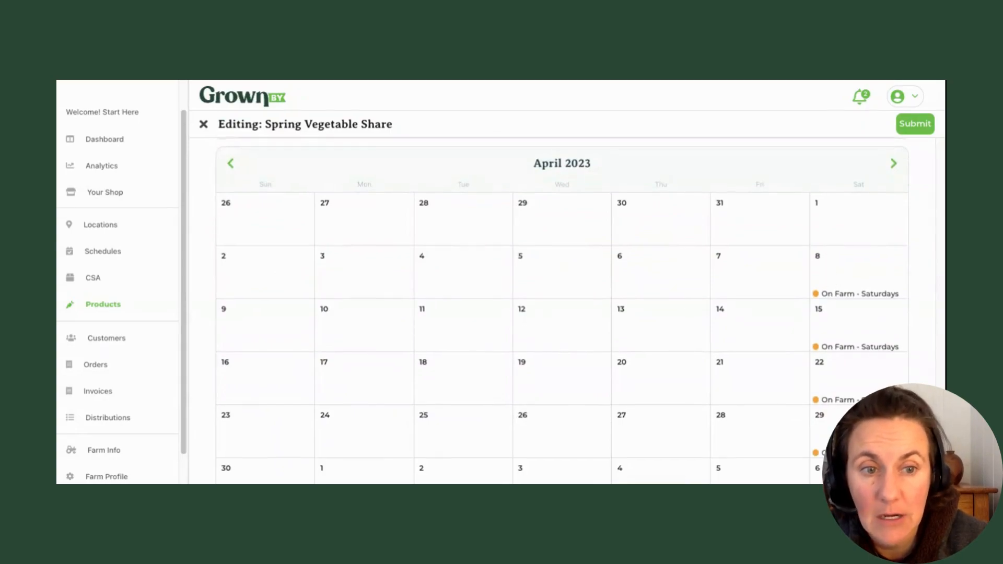
scroll(827, 260, "down", 1)
scroll(936, 308, "up", 3)
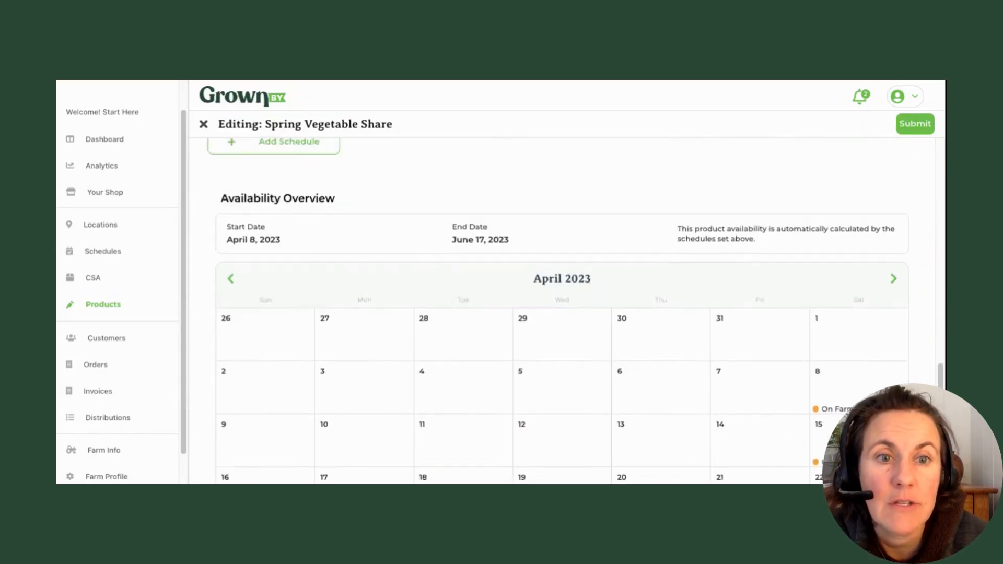
left_click(895, 293)
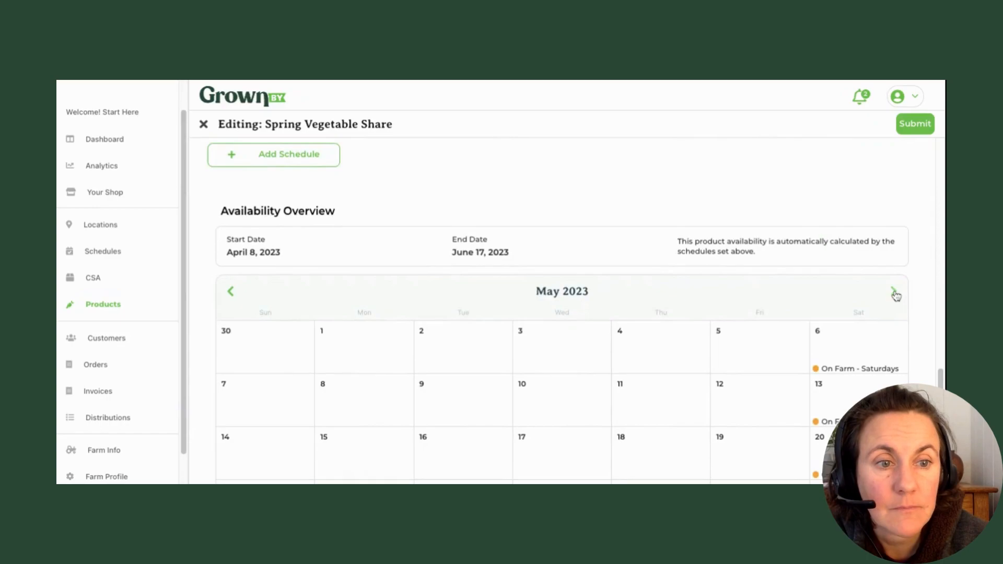
scroll(895, 295, "down", 3)
scroll(894, 283, "up", 2)
left_click(893, 267)
scroll(895, 270, "down", 1)
scroll(896, 269, "down", 2)
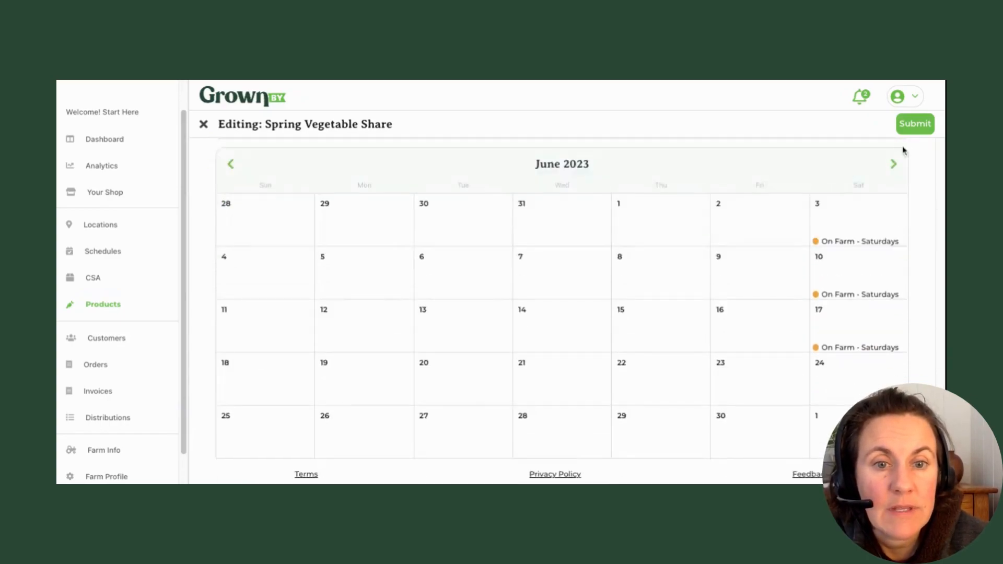
left_click(916, 125)
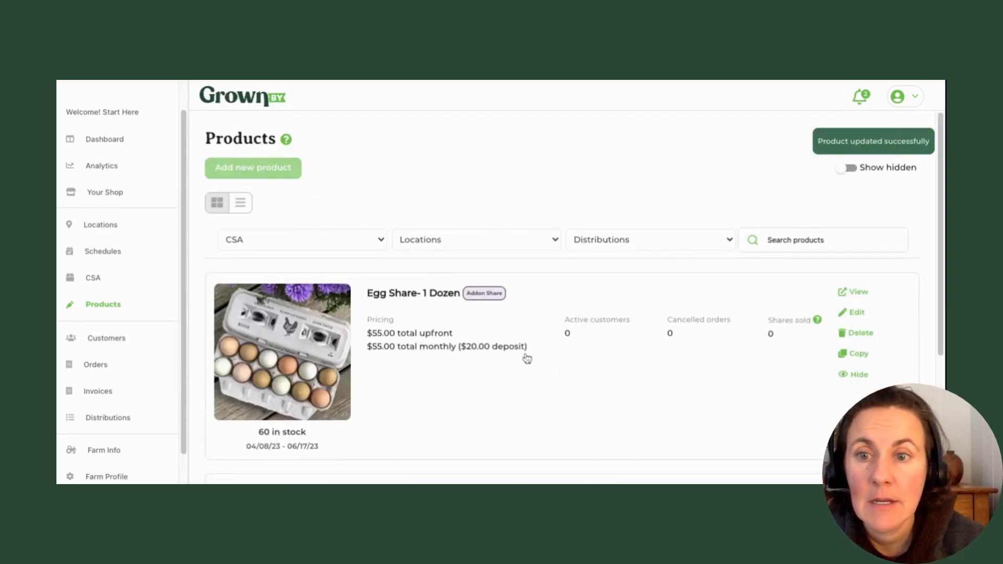
Step: Open the Egg Share- 1 Dozen for editing and review its descriptions, production method, category and producer
left_click(857, 314)
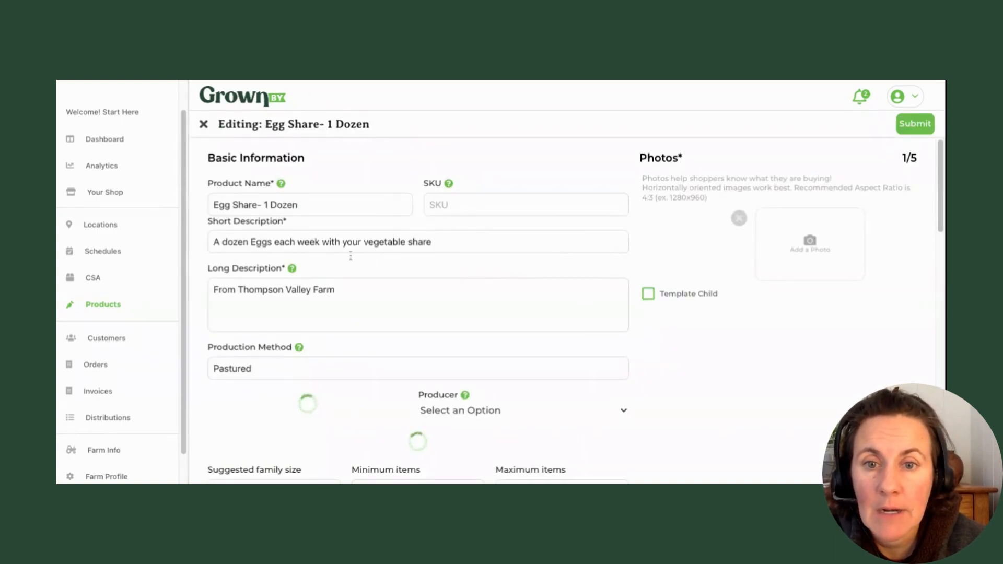
scroll(351, 256, "down", 1)
scroll(351, 255, "down", 1)
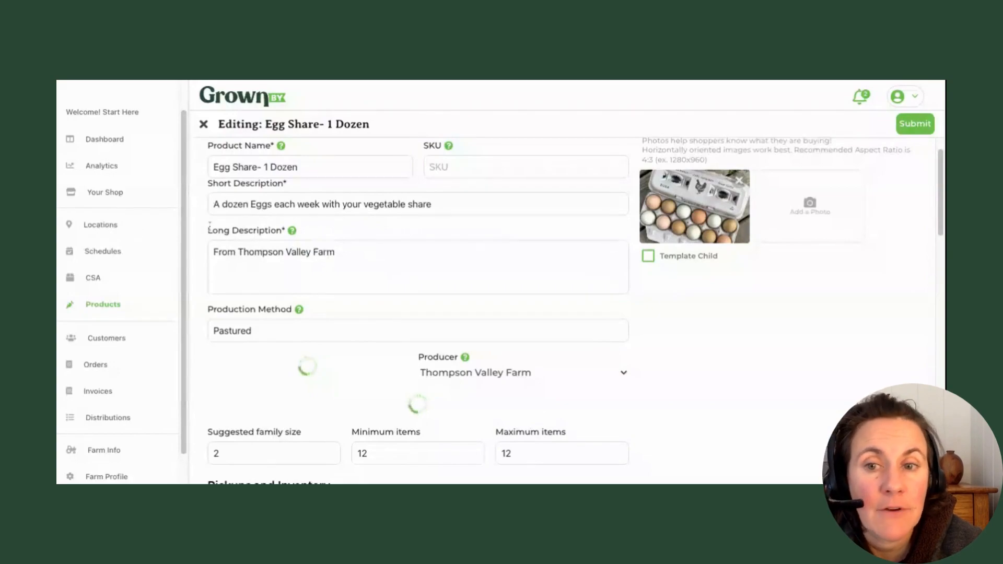
left_click(448, 247)
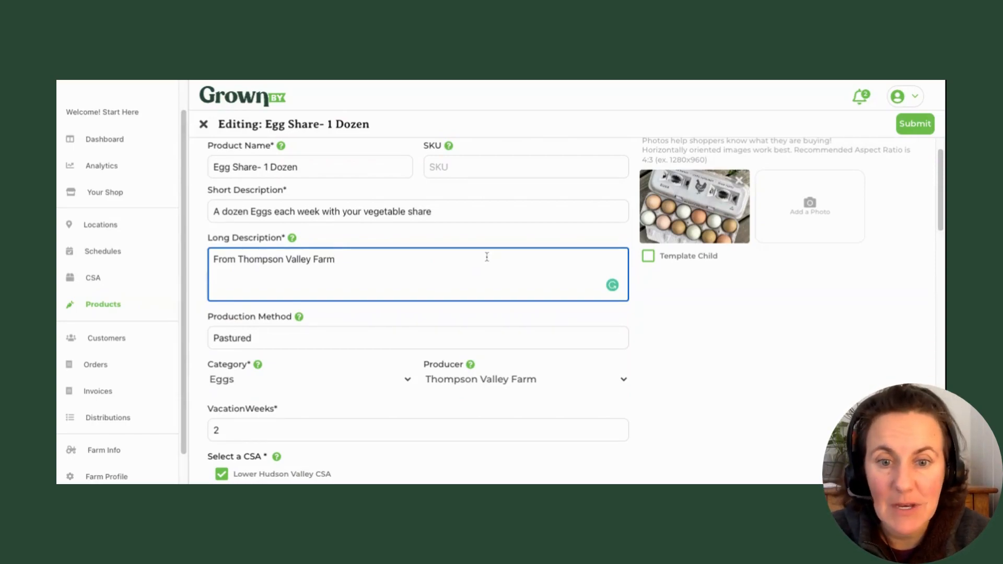
scroll(484, 257, "down", 1)
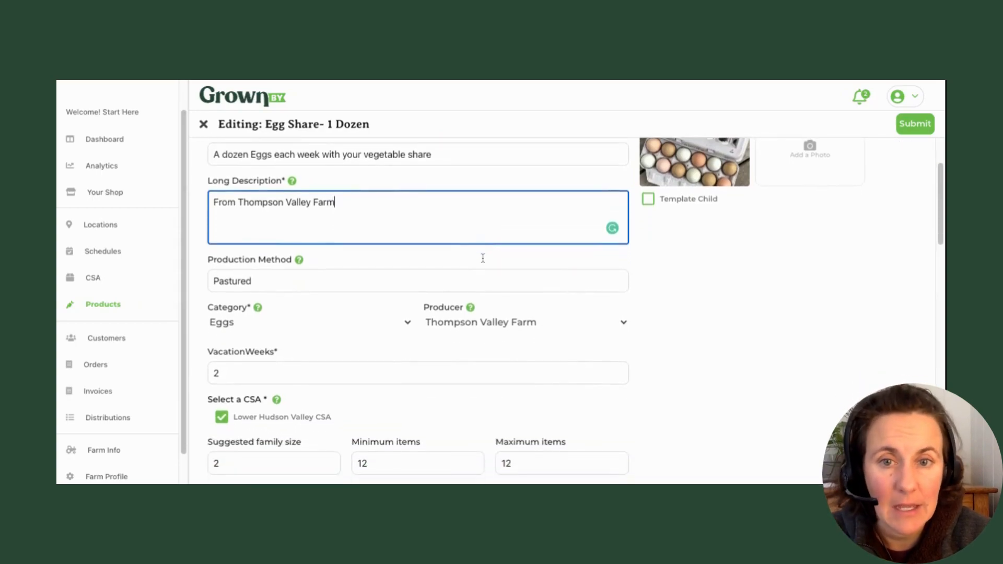
left_click(543, 325)
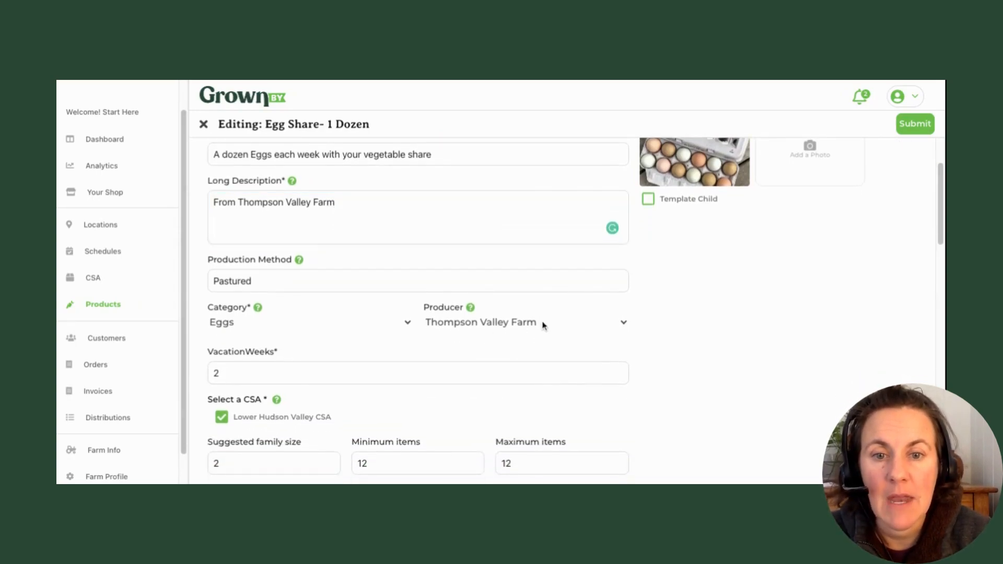
left_click(543, 325)
scroll(544, 326, "down", 3)
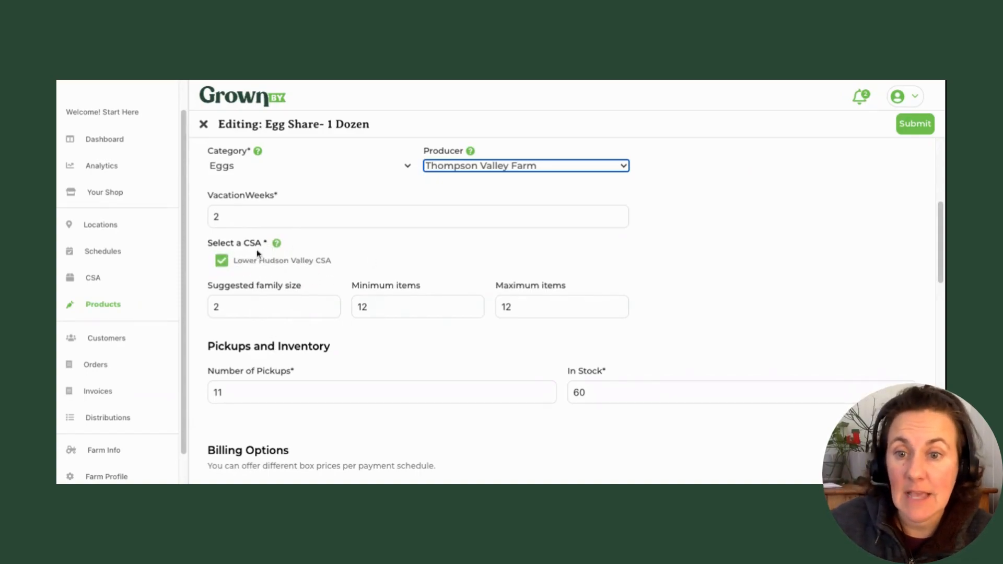
Step: Review the egg share's CSA, inventory, billing options, schedule and availability calendar, and submit the product
scroll(293, 374, "down", 3)
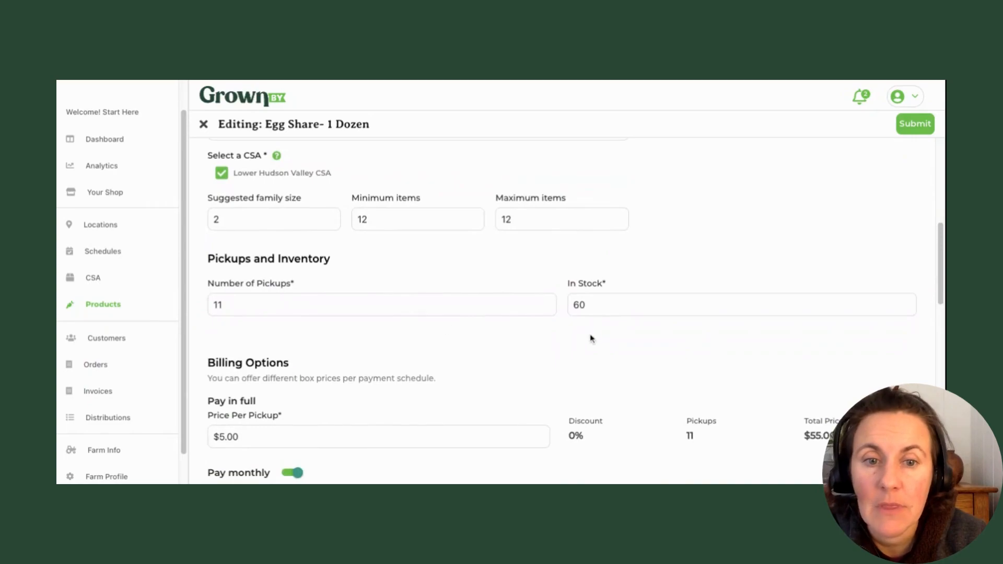
scroll(350, 371, "down", 5)
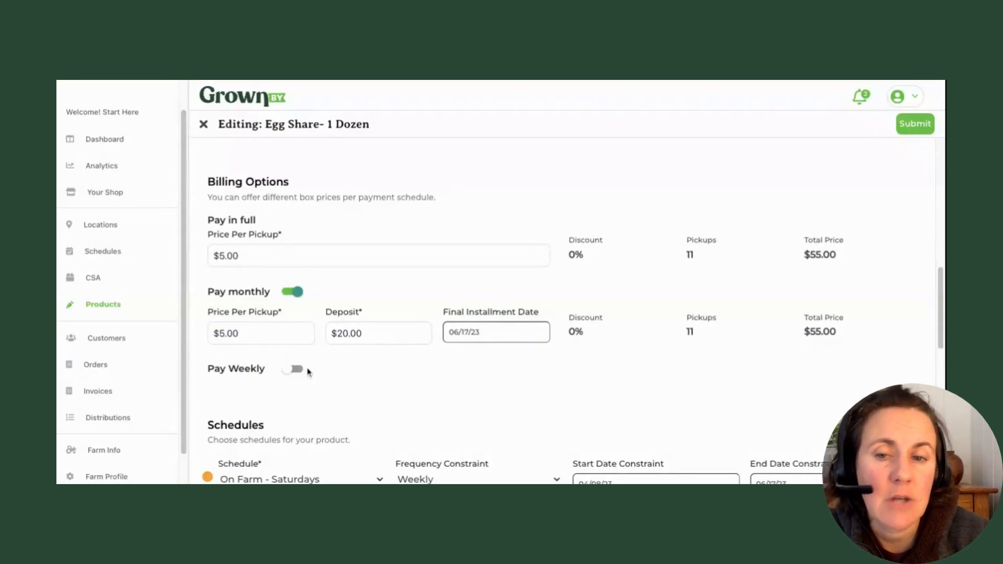
scroll(351, 344, "down", 1)
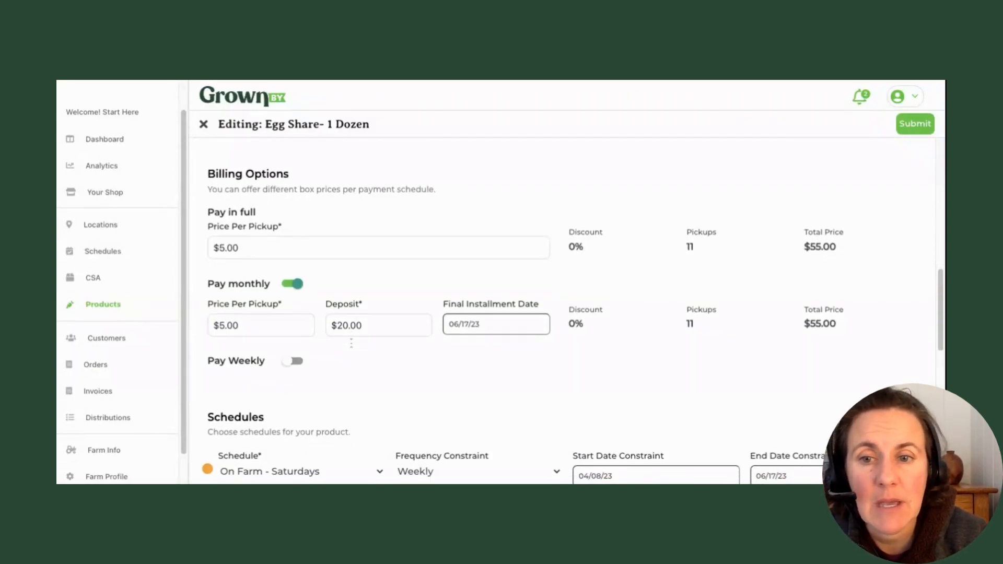
scroll(351, 343, "down", 3)
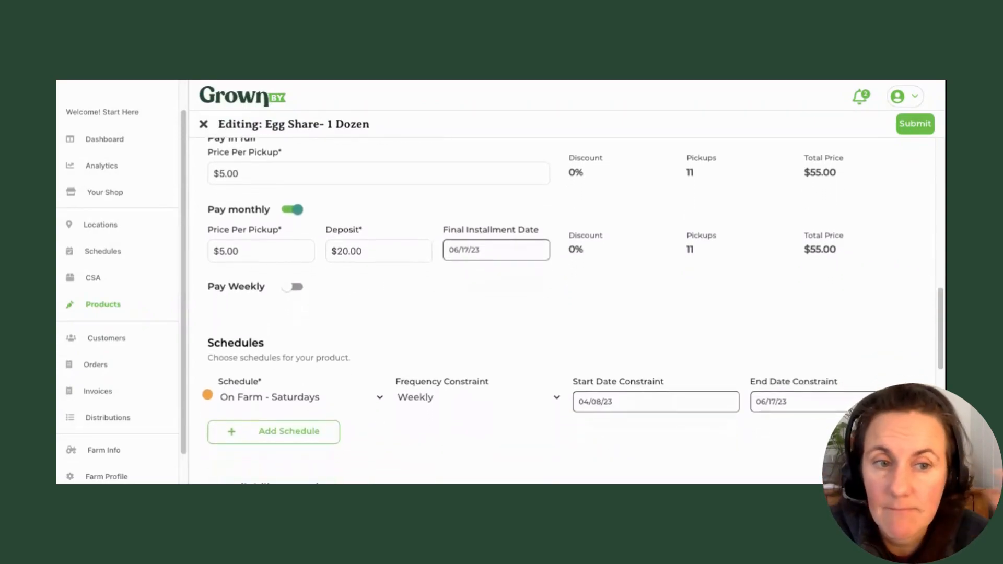
scroll(522, 313, "down", 7)
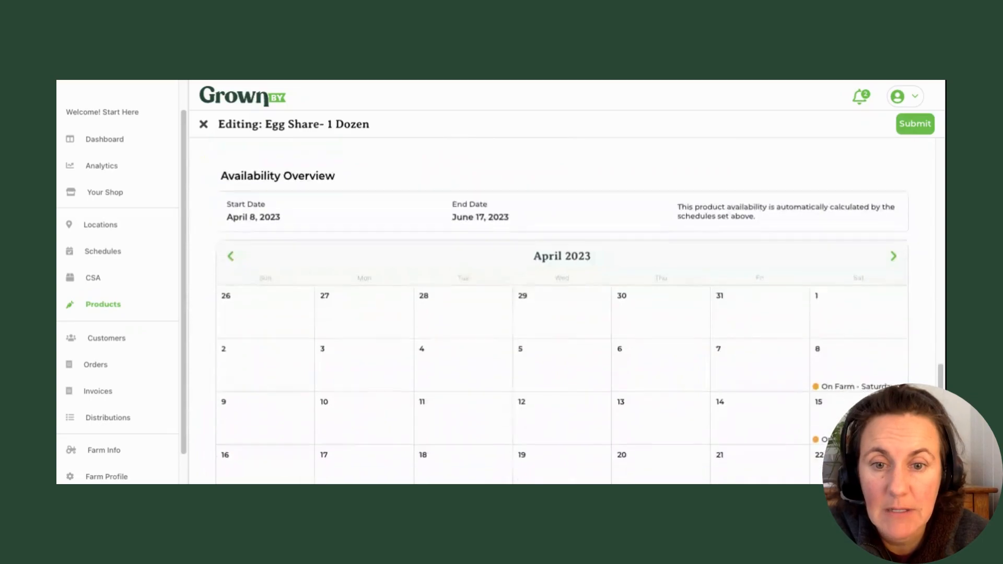
scroll(562, 313, "down", 2)
left_click(908, 128)
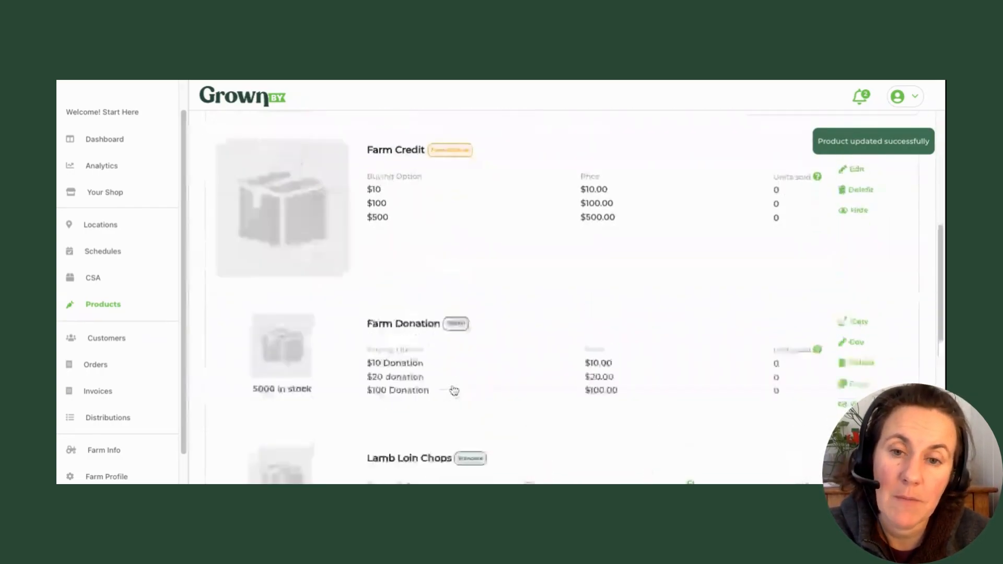
left_click(251, 171)
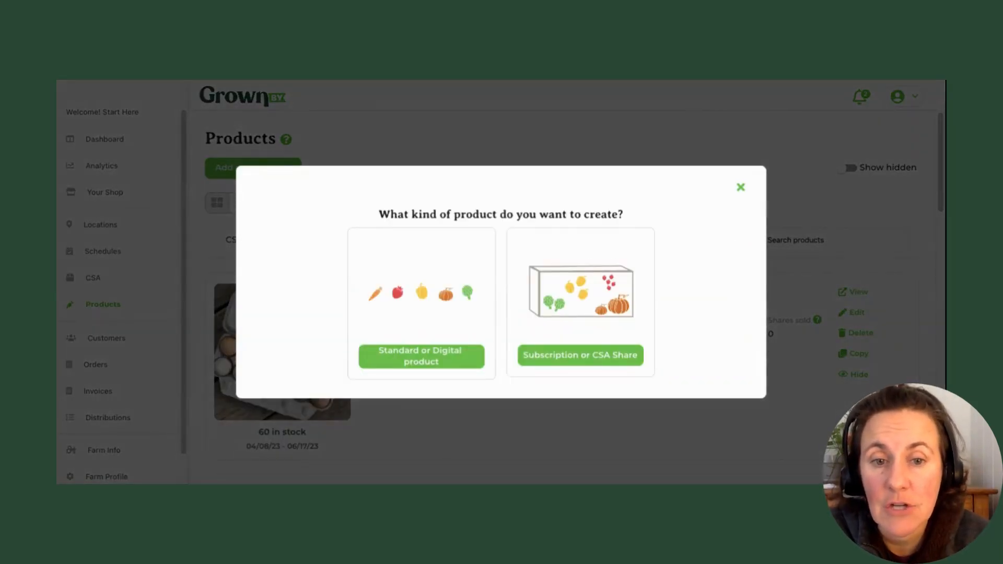
left_click(425, 363)
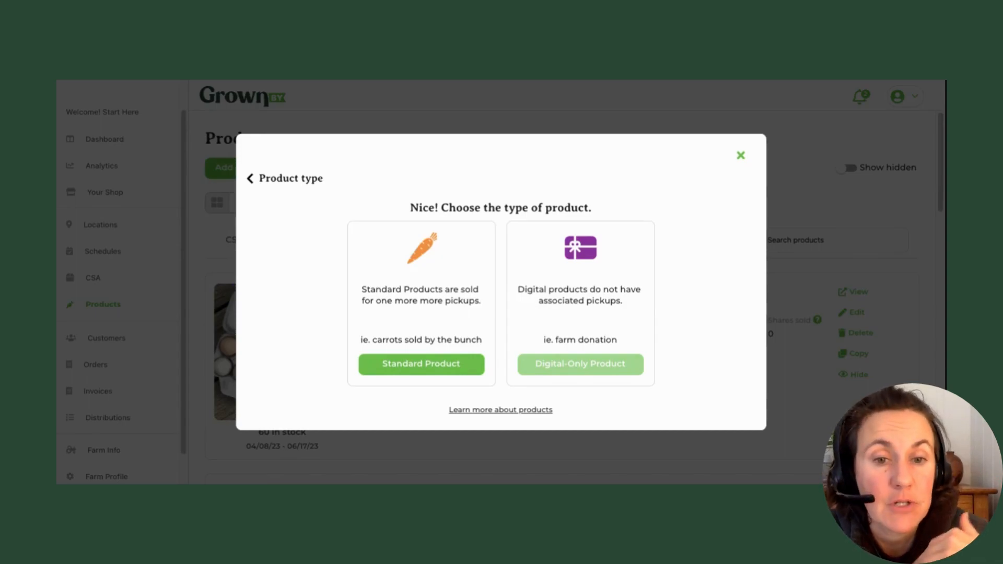
left_click(580, 364)
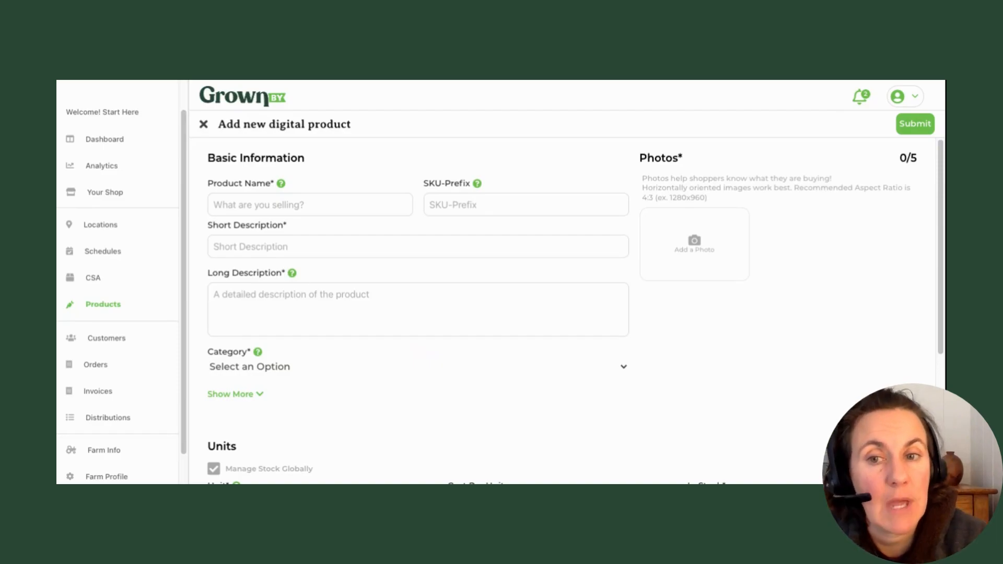
scroll(564, 313, "down", 4)
scroll(565, 314, "up", 4)
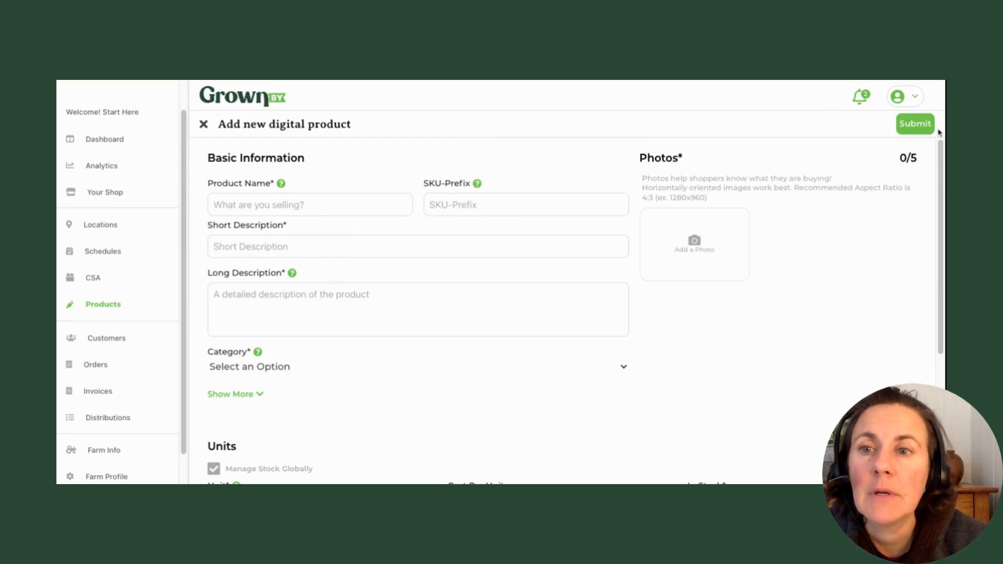
left_click(203, 124)
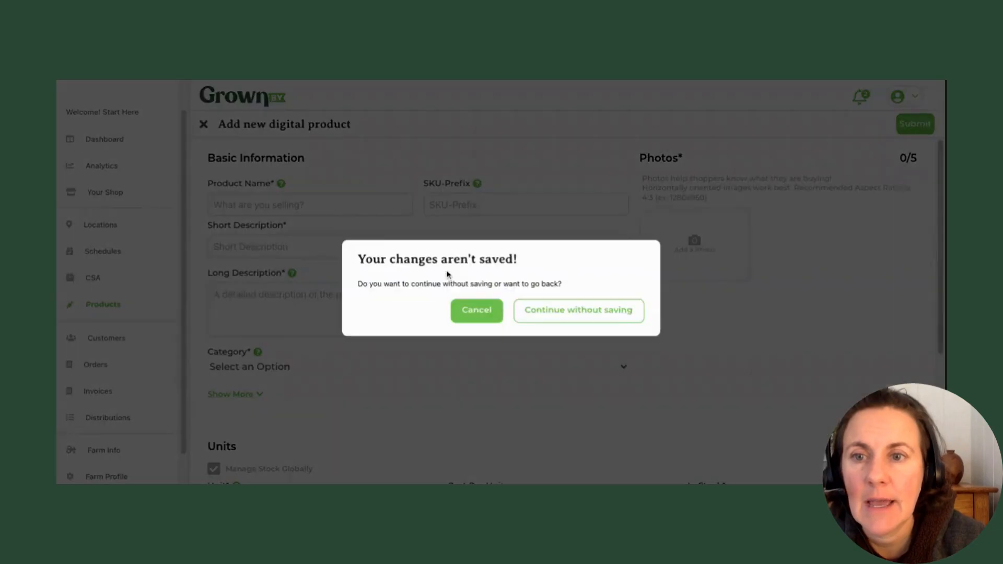
left_click(560, 317)
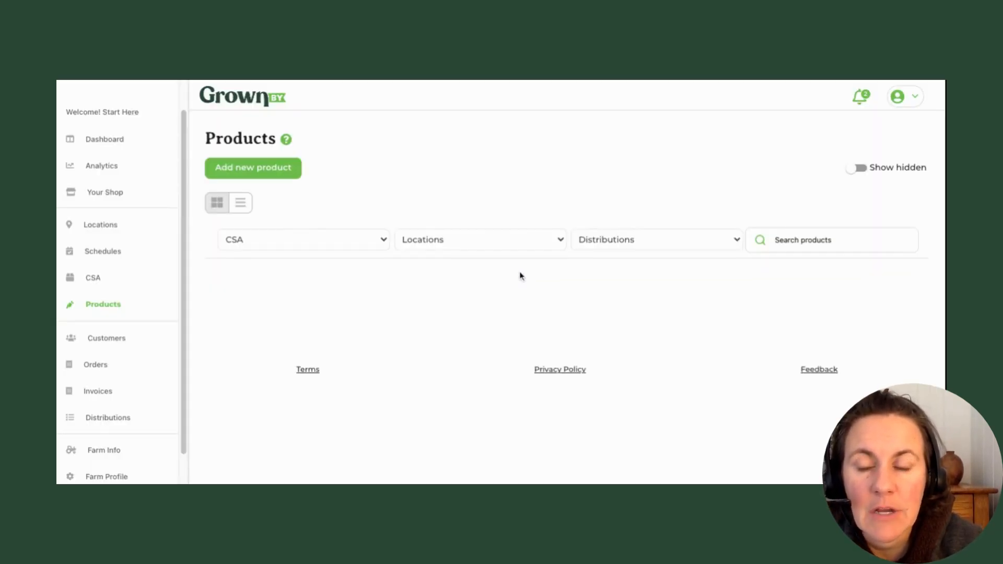
Step: Open the Farm Donation product for editing and review its descriptions, category, units and buying options
scroll(360, 329, "down", 5)
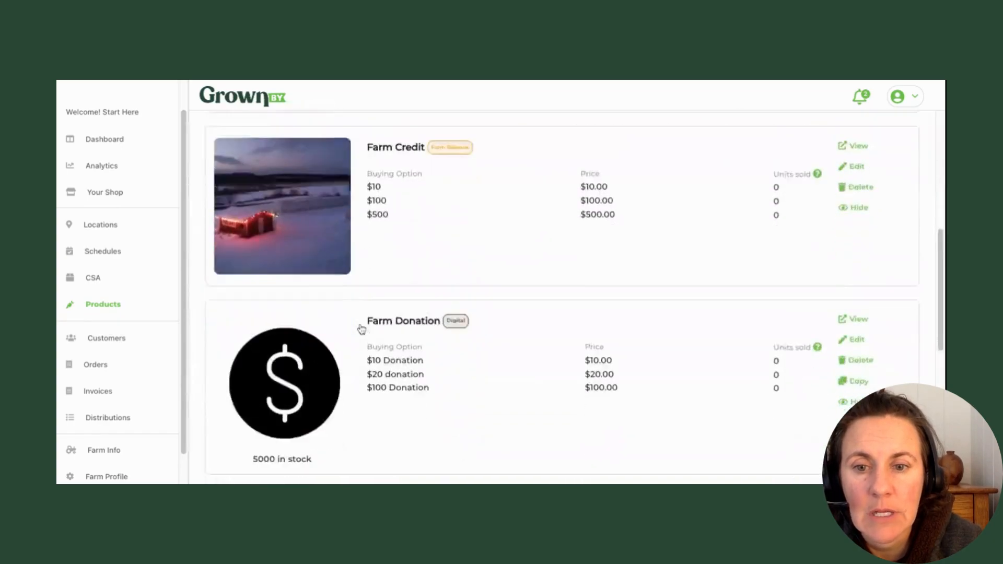
scroll(362, 329, "down", 4)
left_click(857, 159)
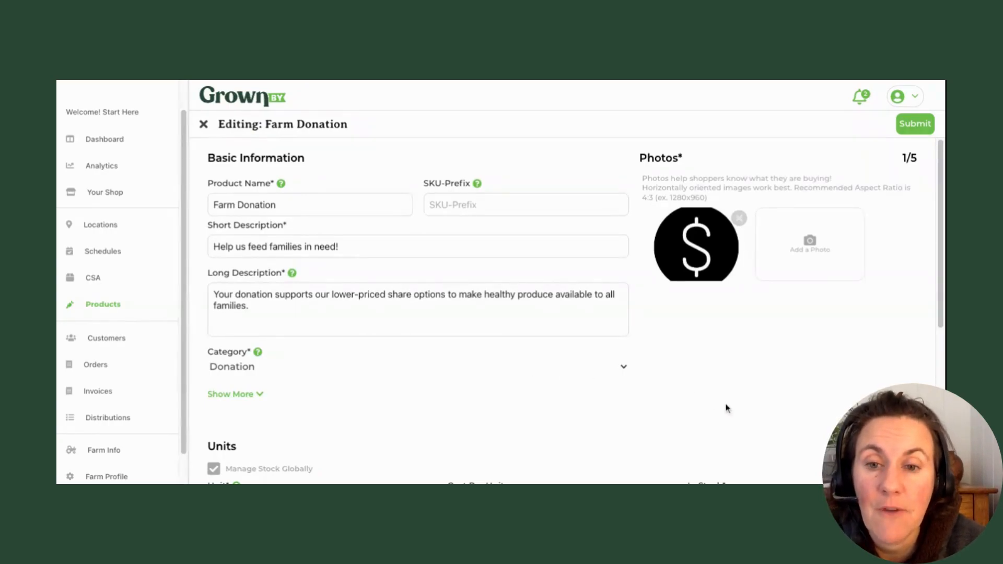
scroll(726, 408, "down", 2)
scroll(727, 408, "down", 5)
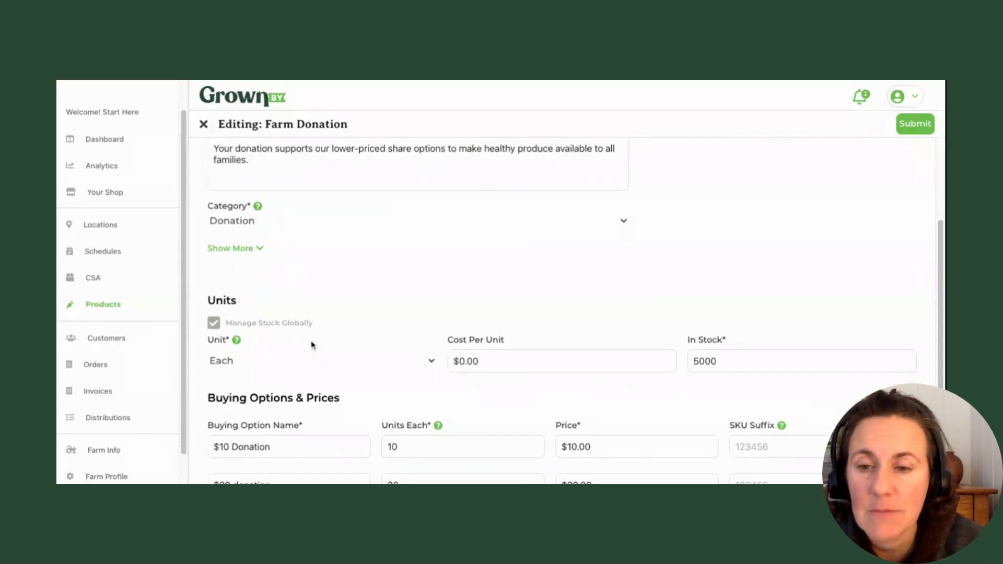
scroll(230, 364, "down", 5)
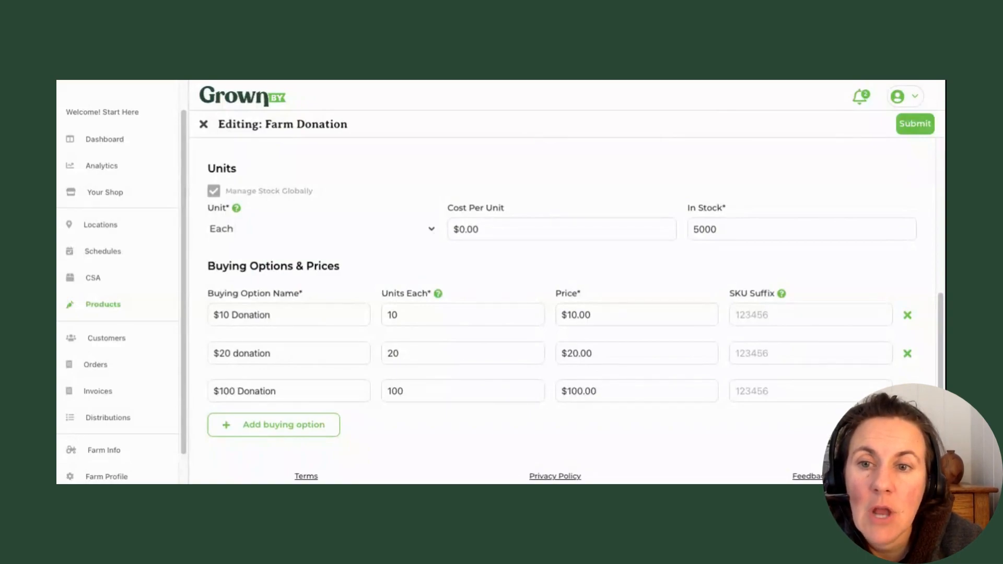
Step: Set the Farm Donation's cost per unit to $1.00, keeping Each as the unit
left_click(548, 268)
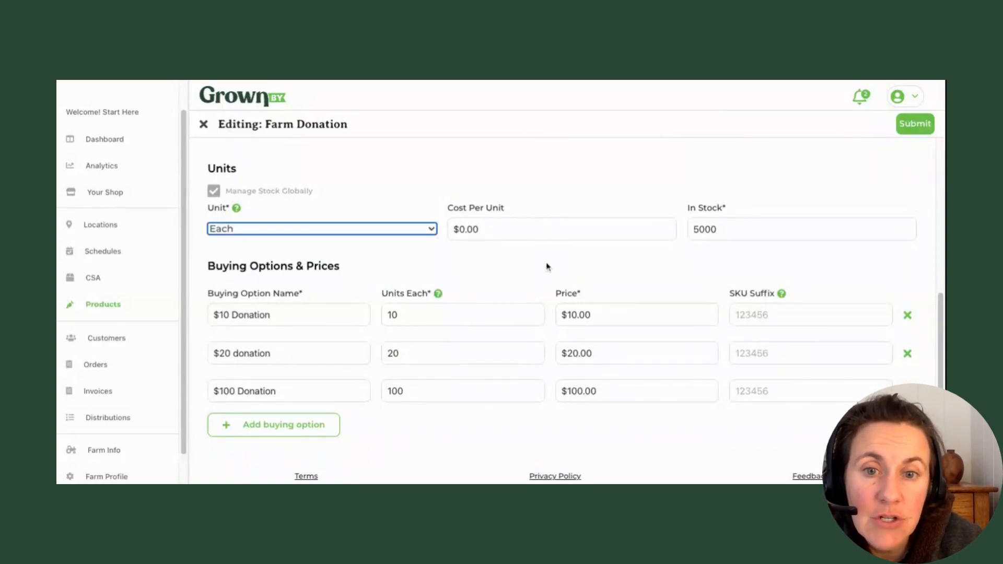
left_click(499, 229)
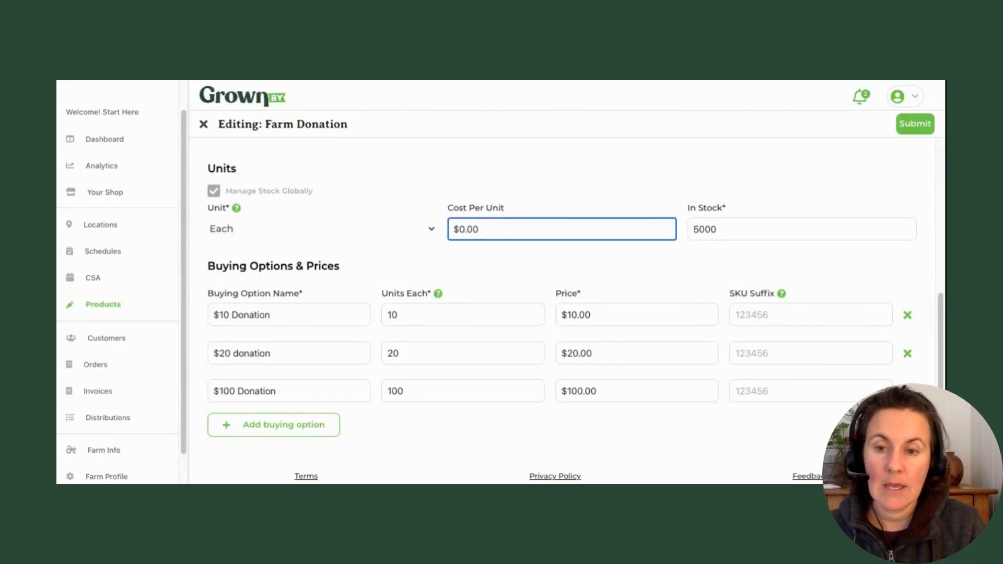
type("1")
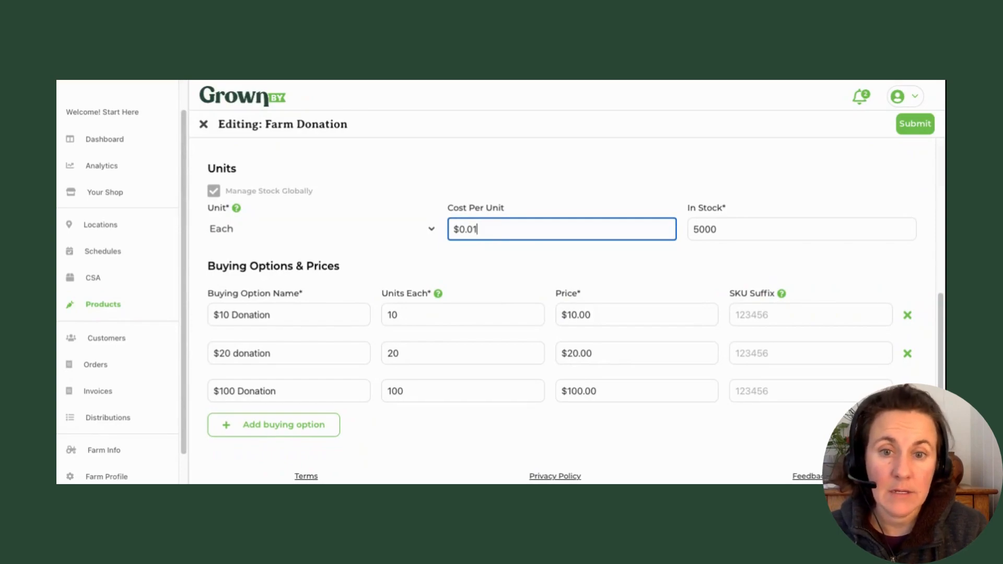
type(".00")
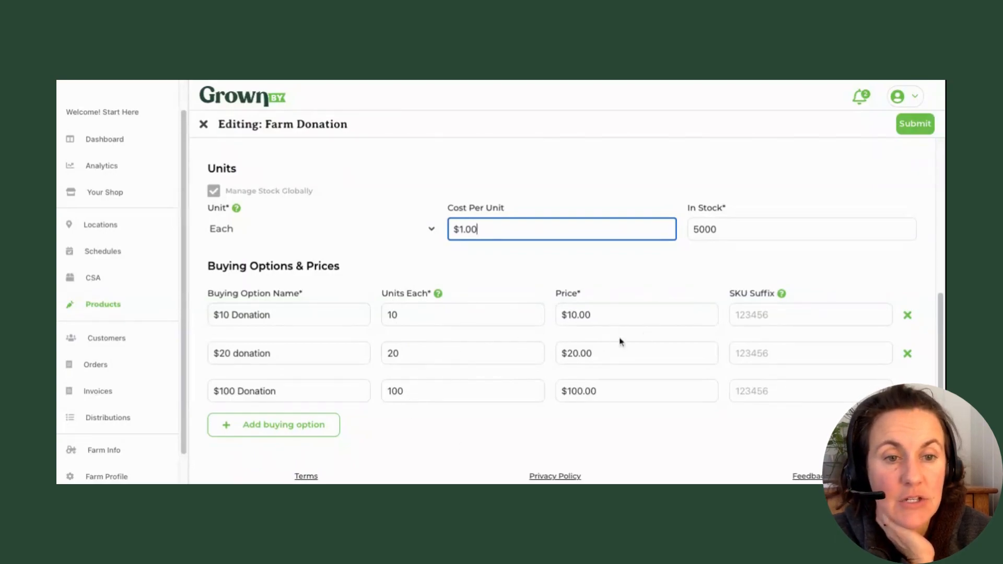
Step: Set the Farm Donation's cost per unit back to $0.00 and submit the product
scroll(595, 359, "down", 1)
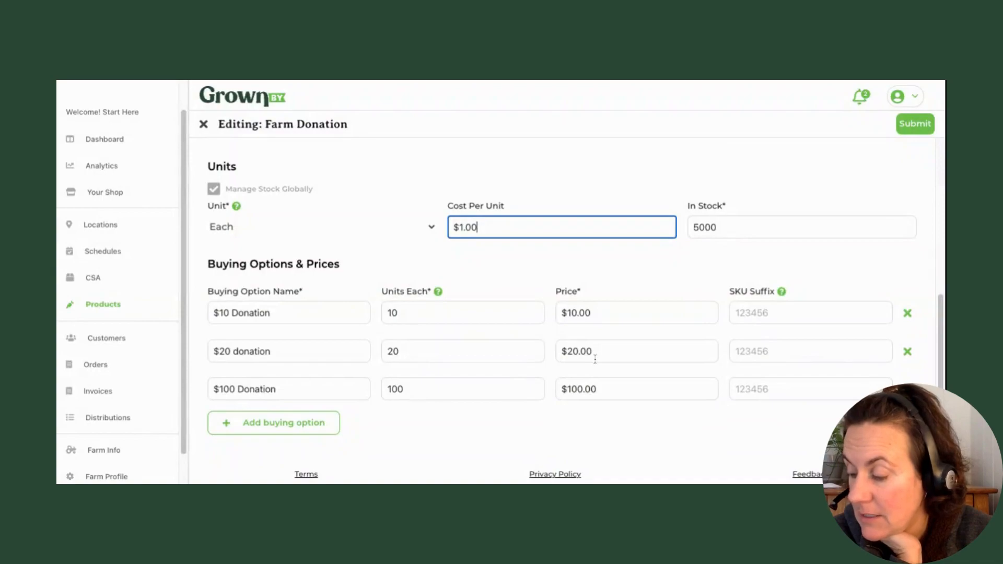
triple_click(487, 231)
type("0")
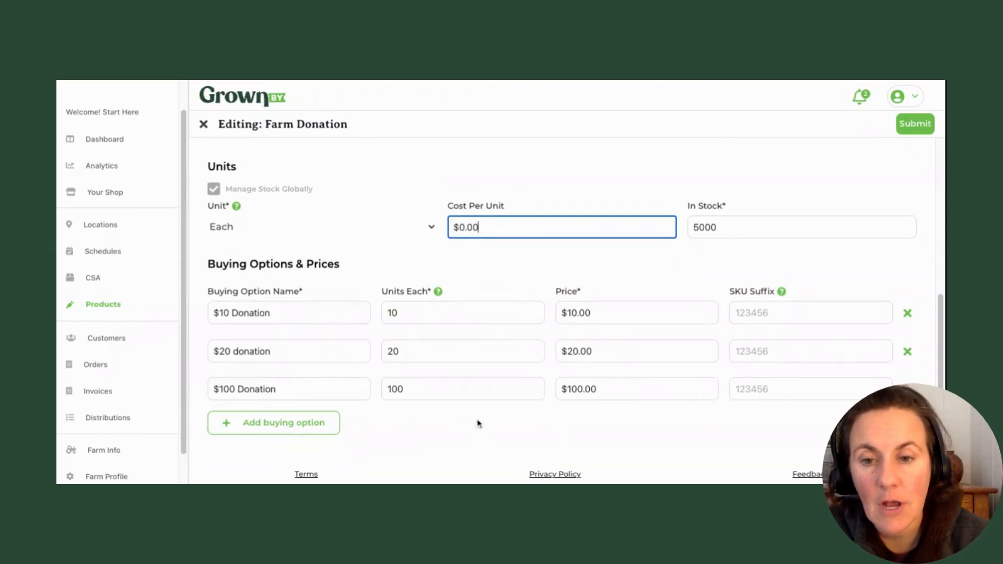
left_click(915, 125)
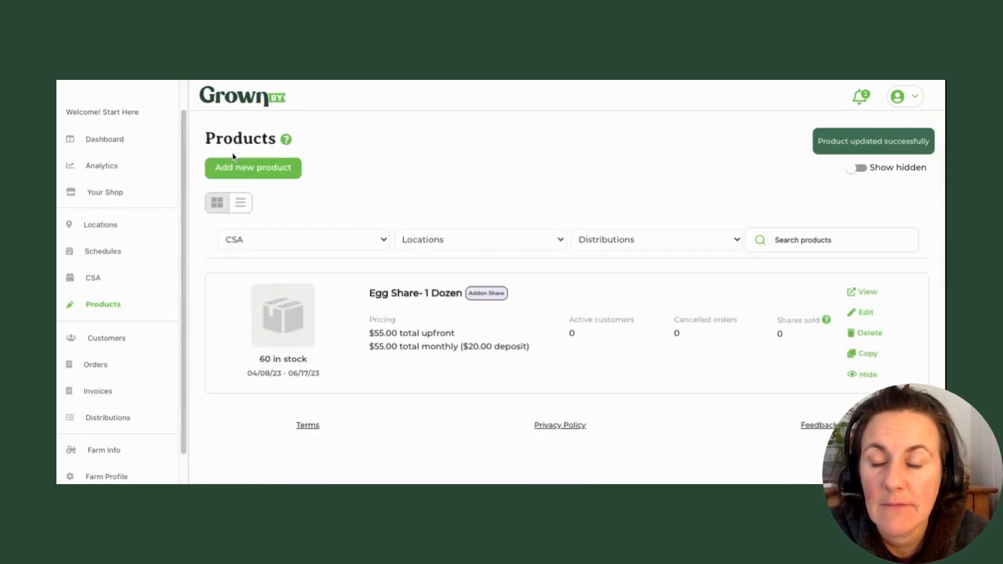
Step: Open the Marketmore Cucumbers product for editing and review its descriptions, production method, category and producer
scroll(441, 293, "down", 20)
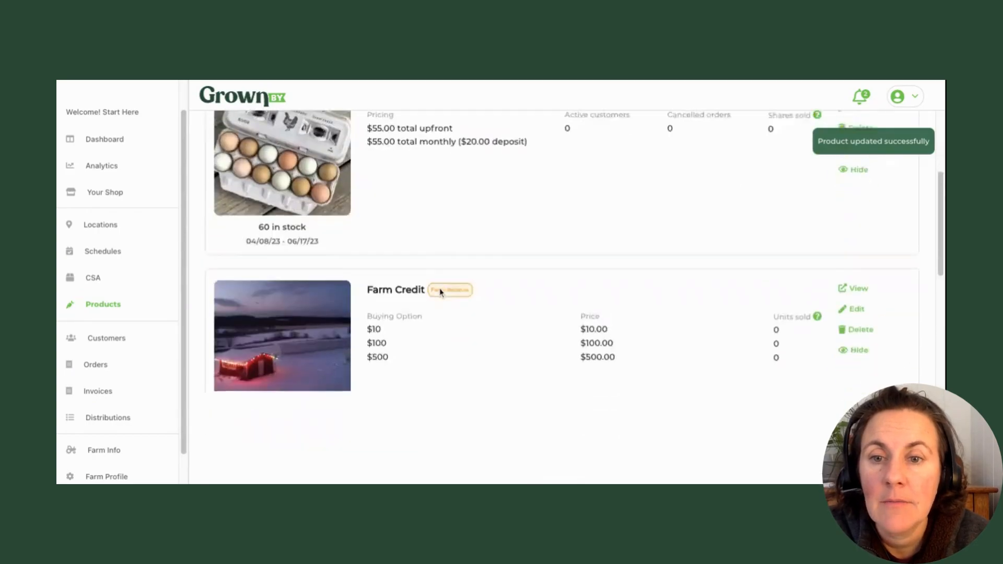
scroll(566, 297, "up", 5)
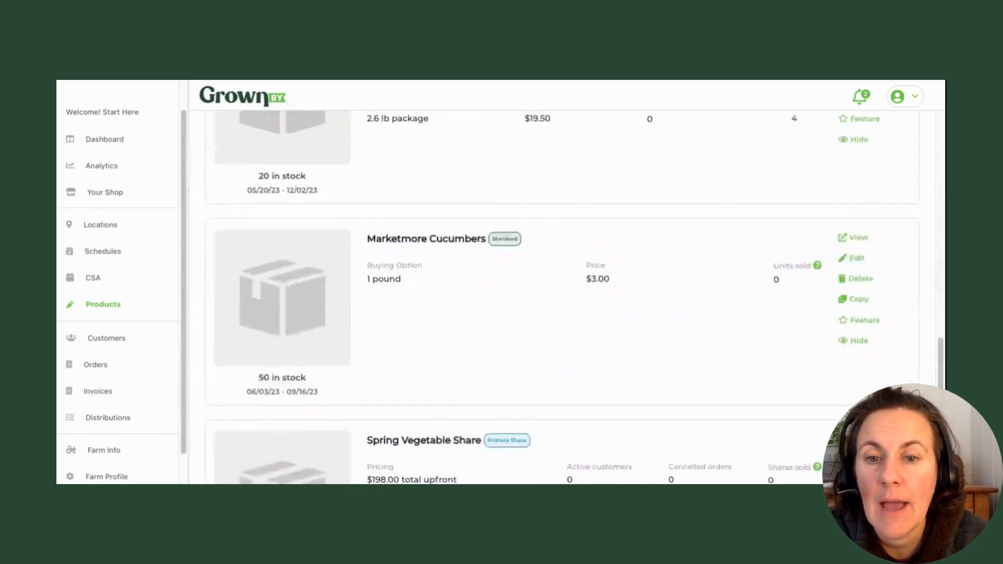
scroll(575, 298, "down", 1)
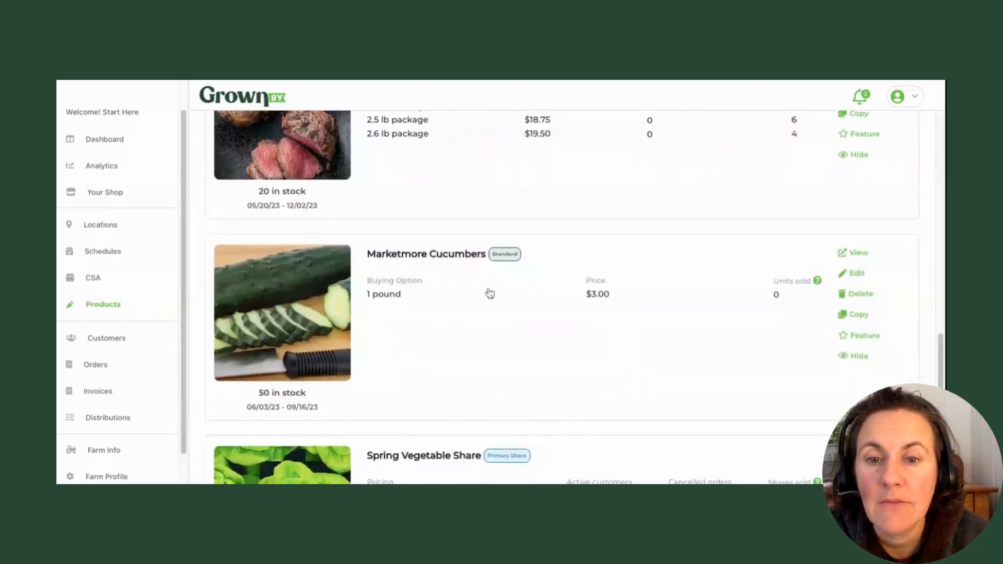
left_click(848, 274)
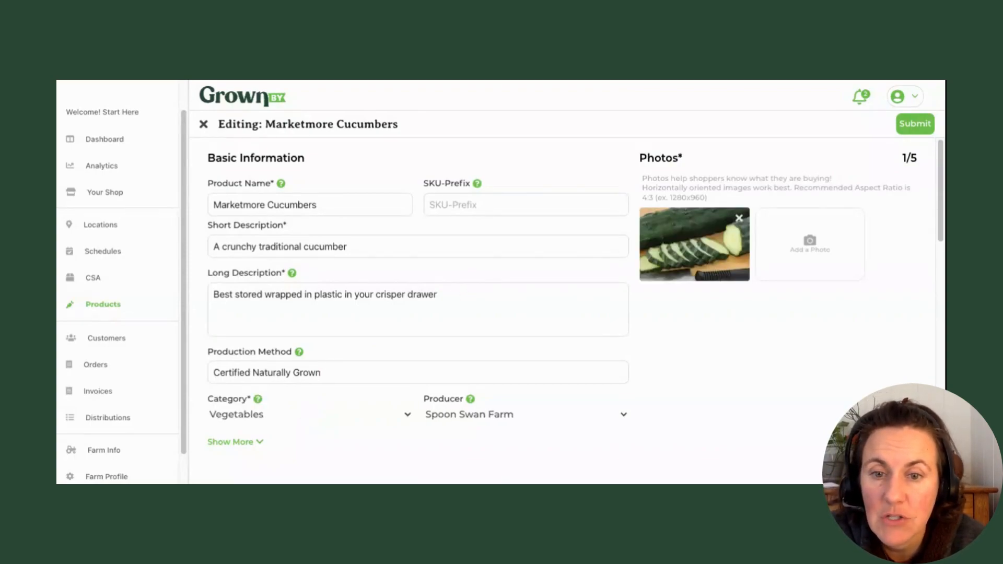
scroll(418, 313, "down", 2)
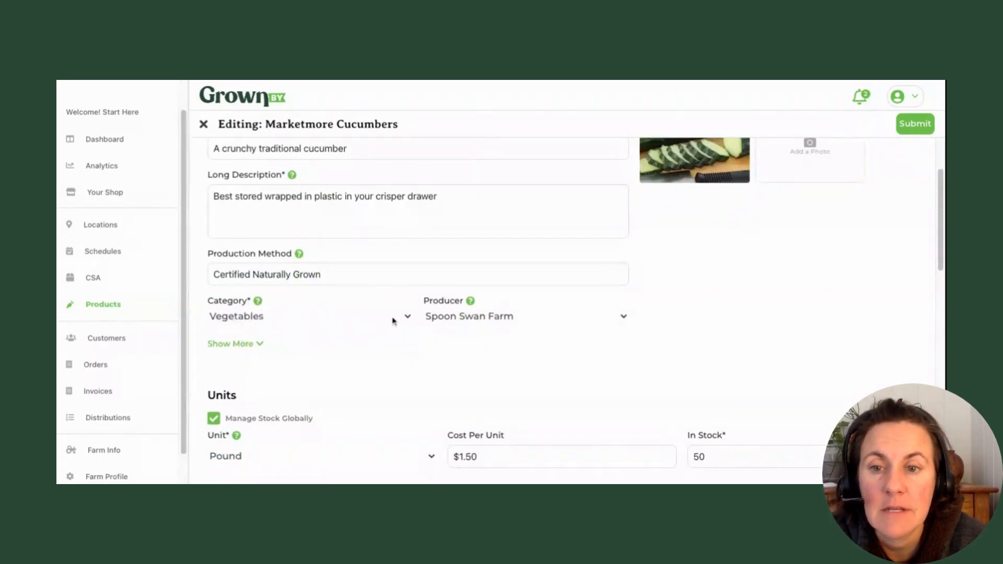
left_click(257, 349)
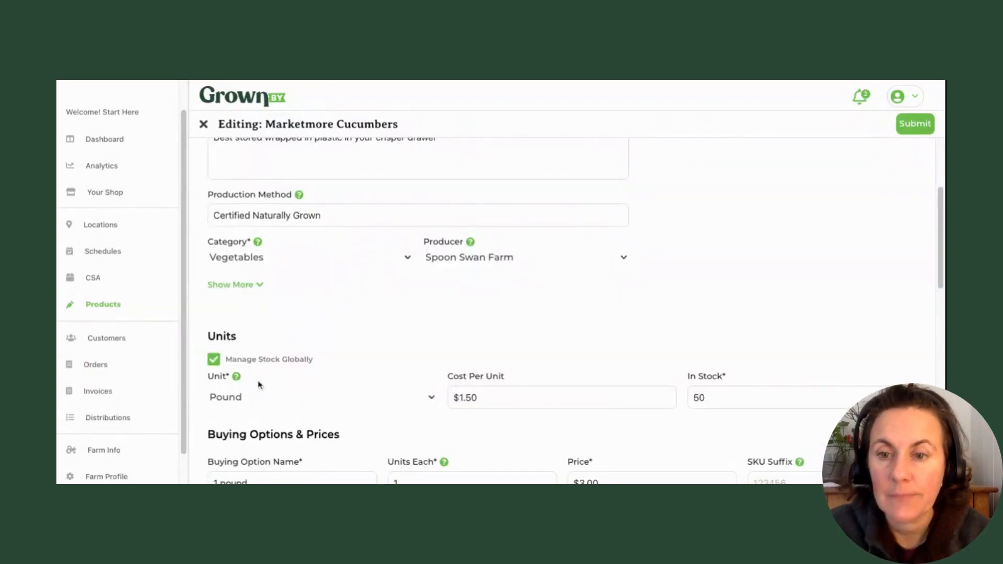
Step: Review the cucumbers' stock and pricing settings and check the unit choices, keeping Pound
scroll(218, 372, "down", 2)
scroll(218, 371, "down", 4)
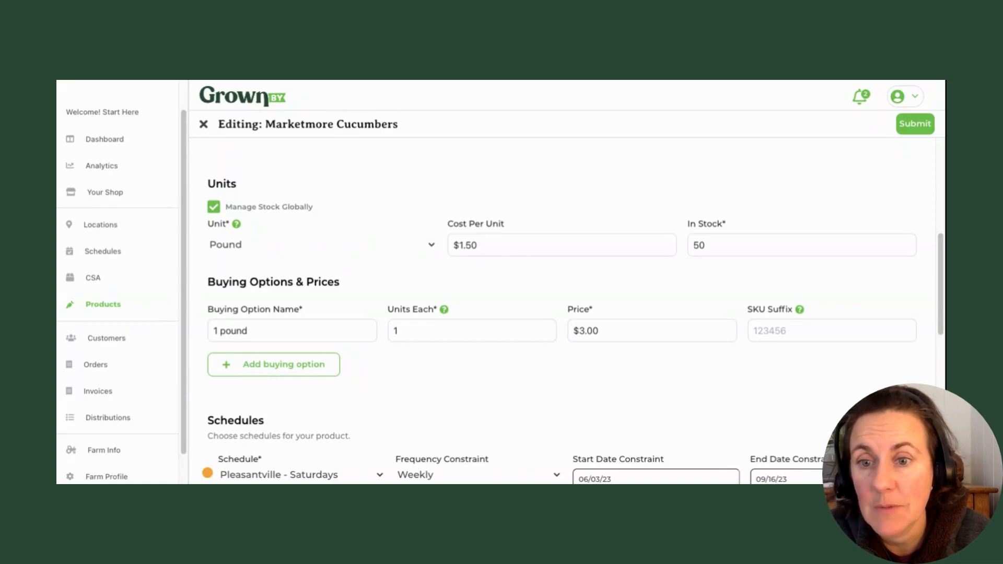
left_click(431, 245)
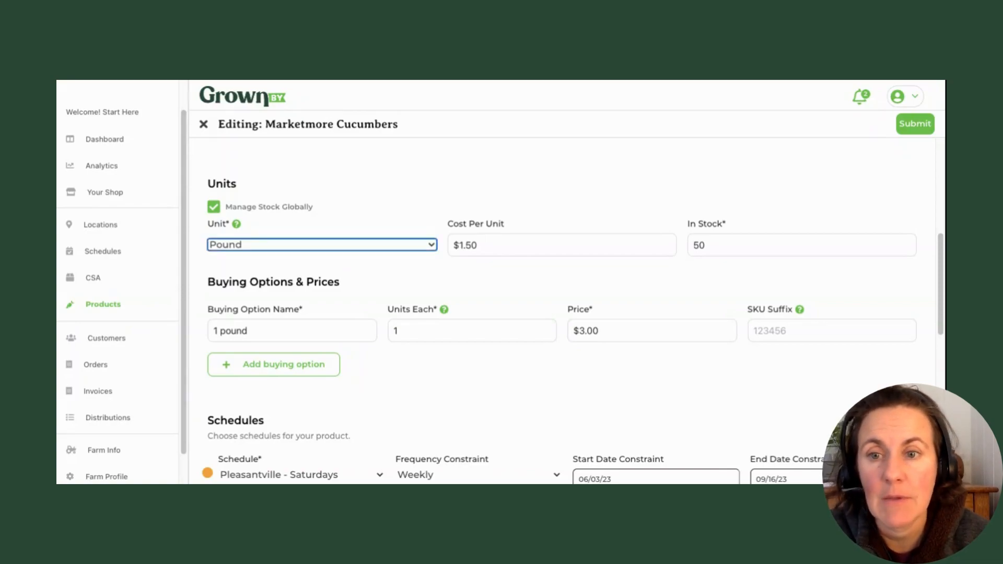
left_click(414, 244)
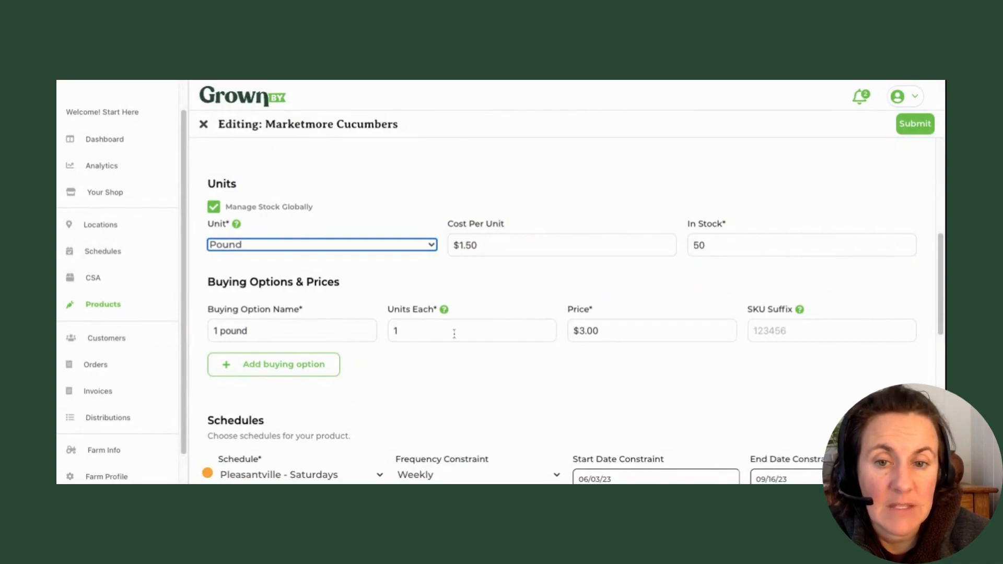
Step: Add a second buying option for the cucumbers named .75 Bushel, with 25 units each and a price of $30.00
left_click(319, 365)
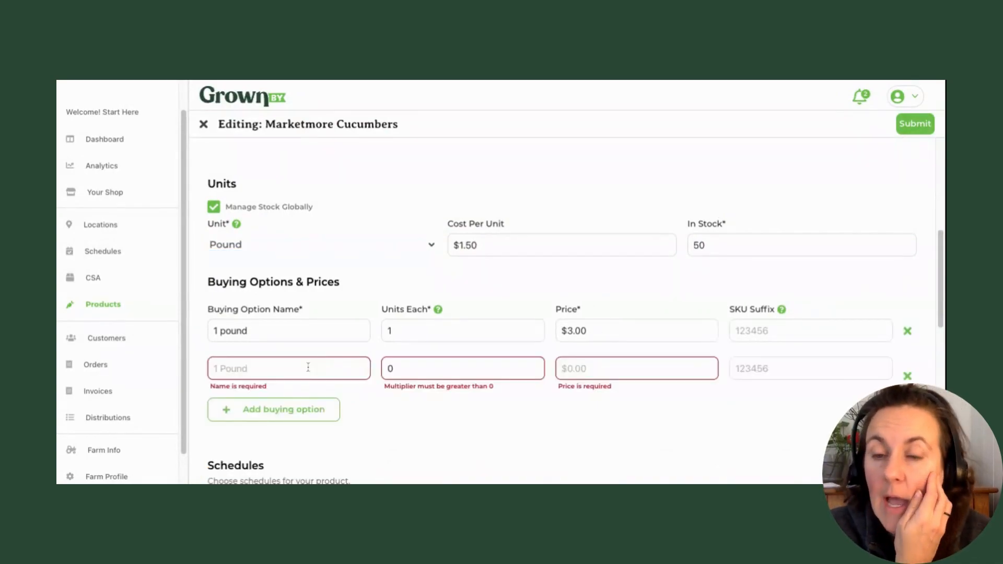
left_click(309, 367)
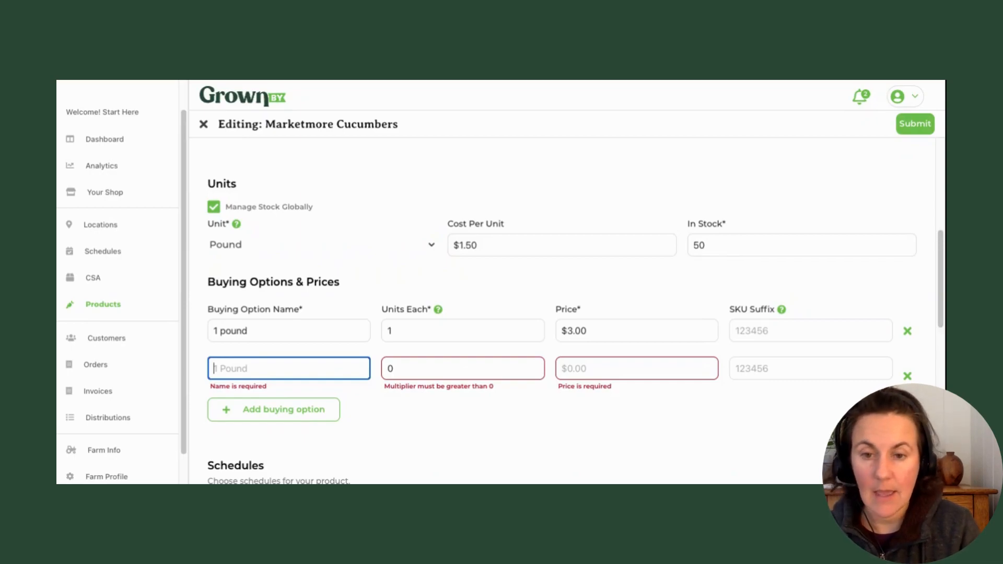
type(".75 Bushel")
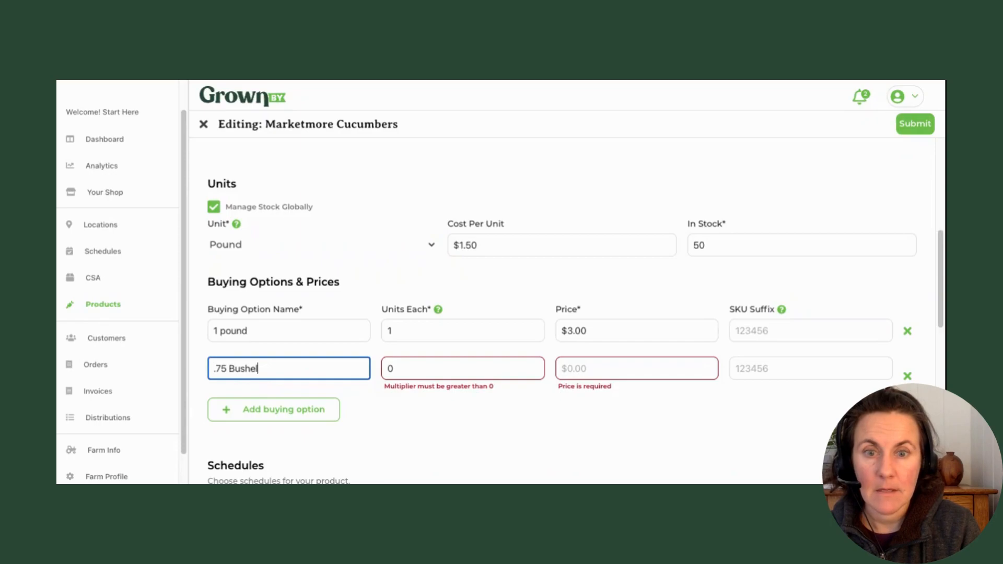
key("Tab")
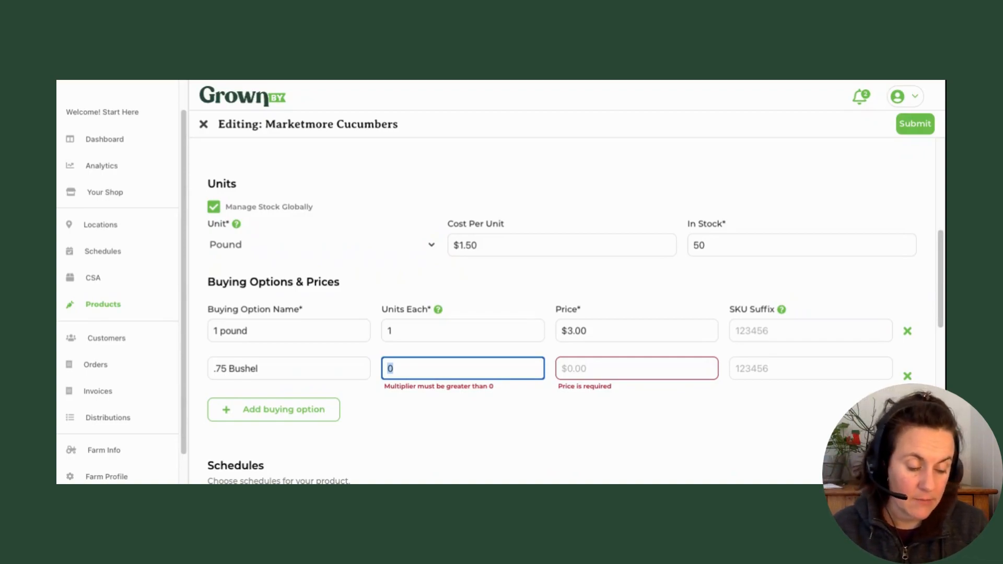
type("25")
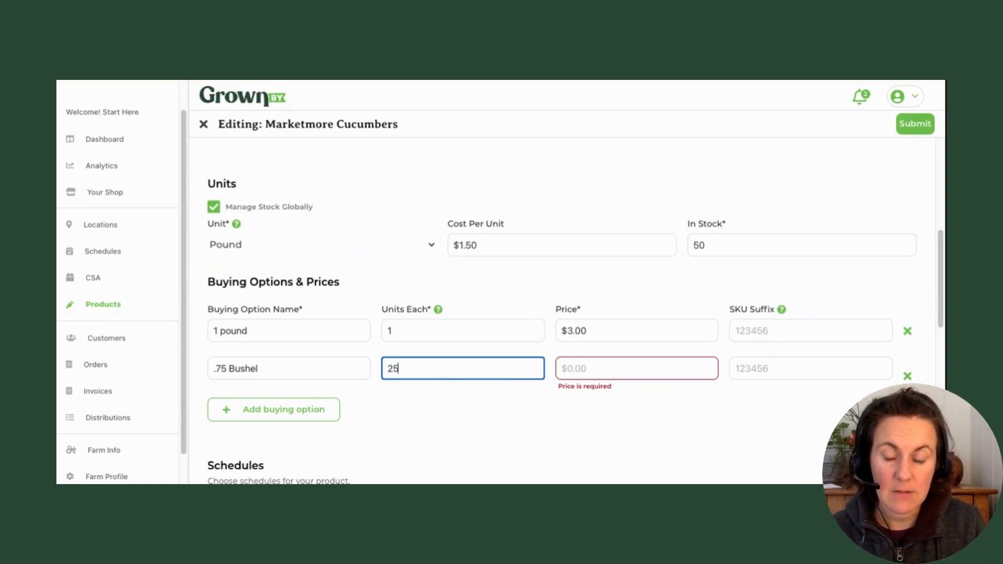
left_click(581, 374)
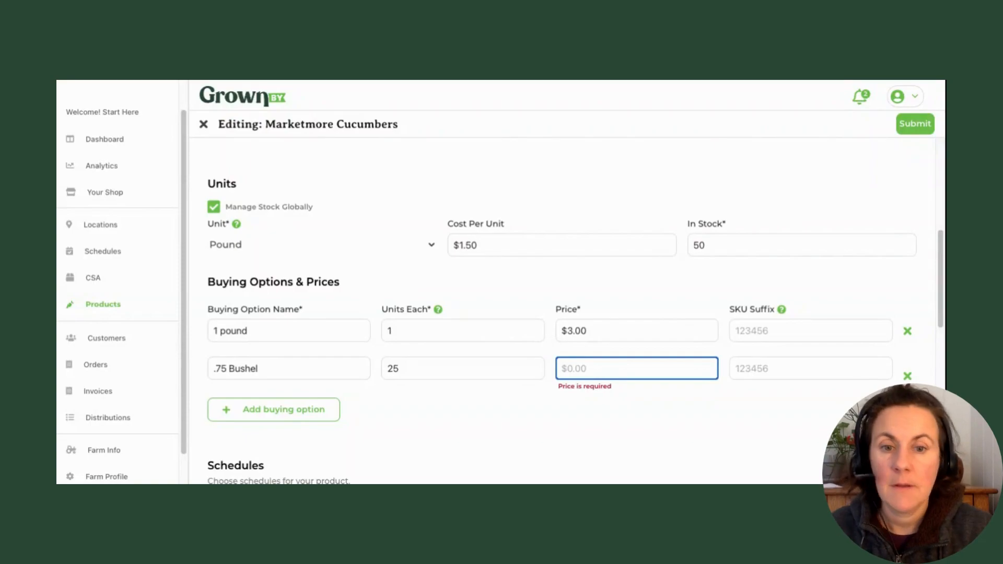
type("3000")
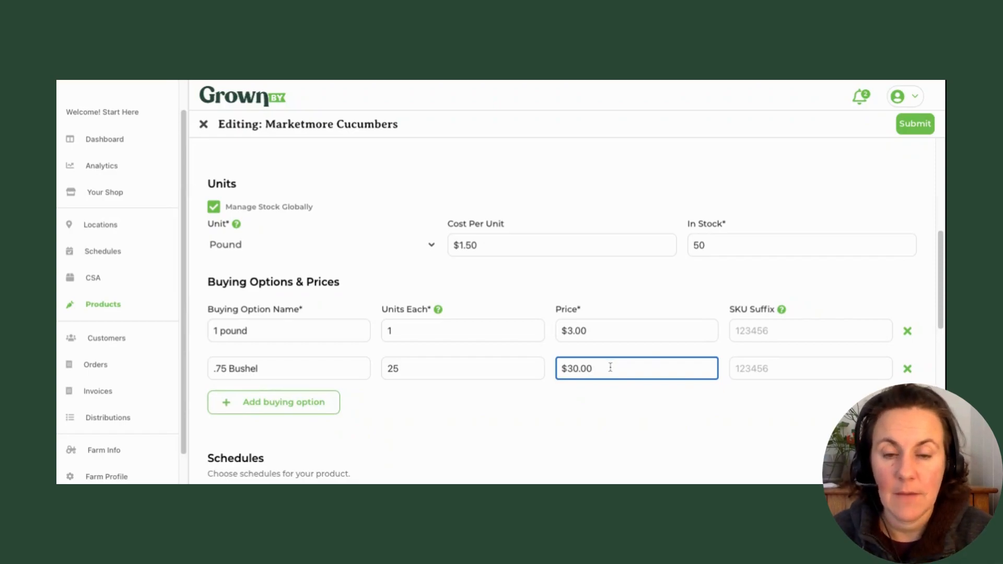
Step: Check the cucumbers' schedule choices and add On Farm - Saturdays as a second weekly schedule
scroll(593, 409, "down", 3)
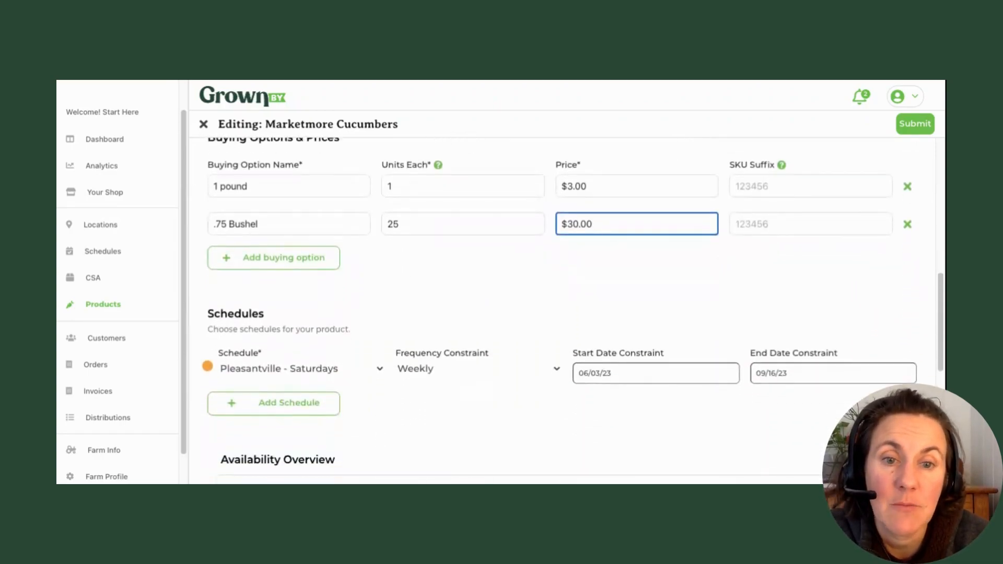
scroll(331, 262, "down", 2)
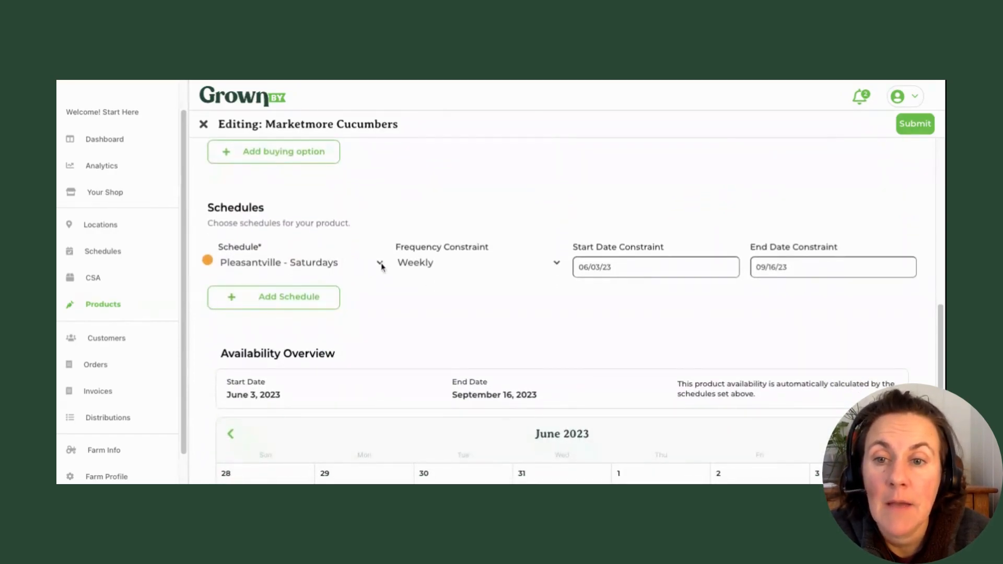
left_click(379, 262)
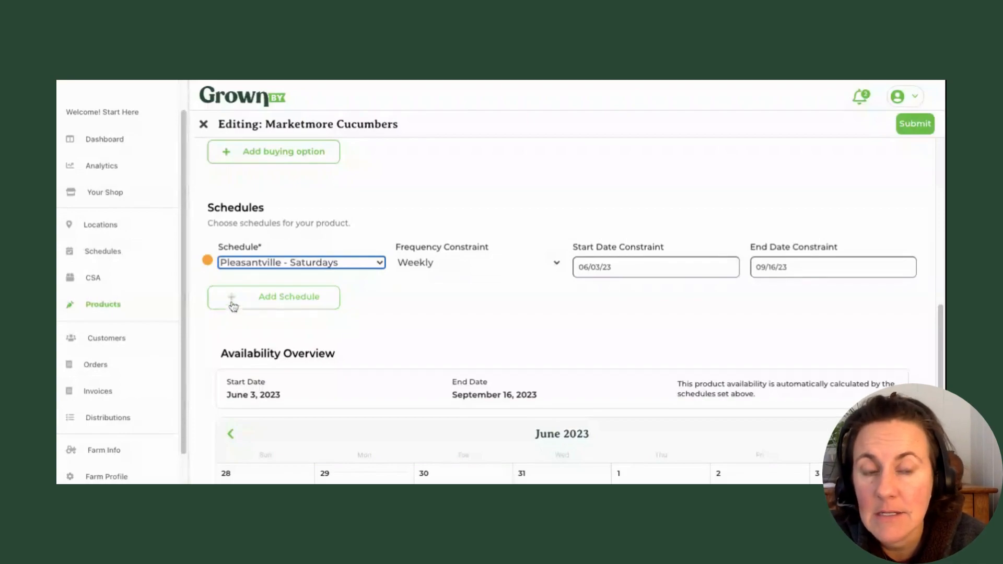
left_click(319, 301)
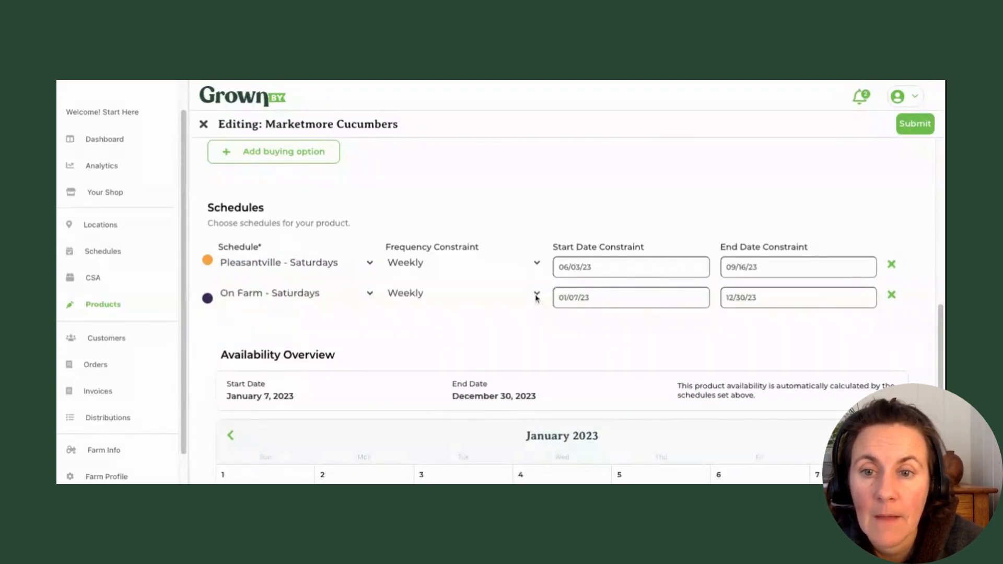
Step: Set the start date constraint of the On Farm - Saturdays schedule to 06/03/23
left_click(610, 306)
left_click(709, 323)
left_click(708, 322)
left_click(707, 319)
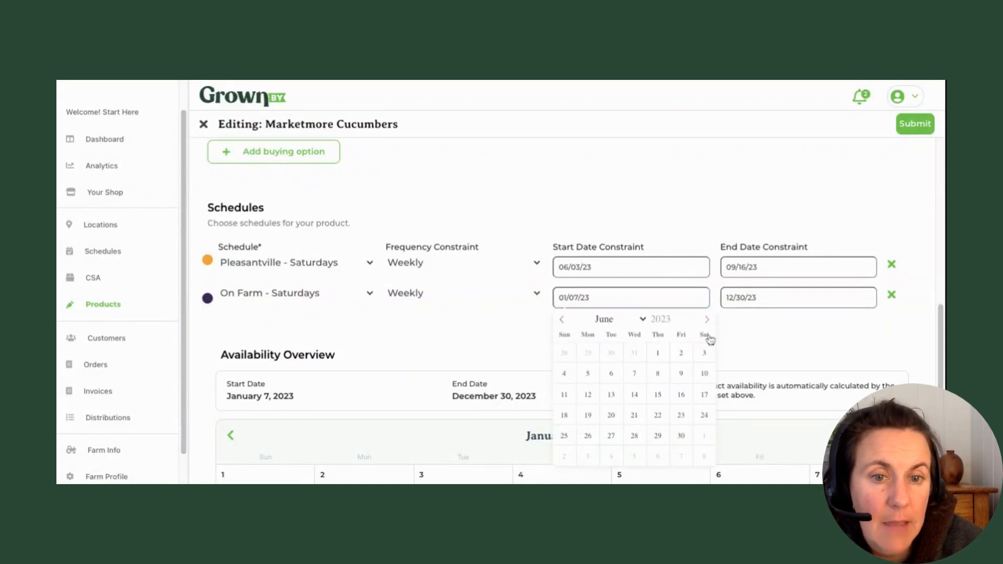
key("Return")
Step: Set the end date constraint of the On Farm - Saturdays schedule to 09/16/23
left_click(780, 302)
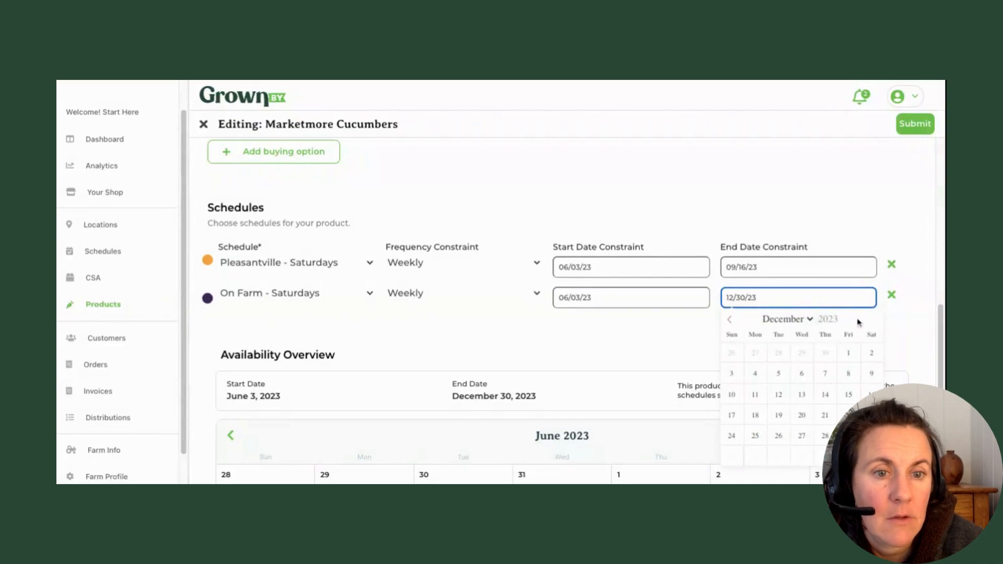
left_click(731, 320)
left_click(730, 320)
left_click(732, 320)
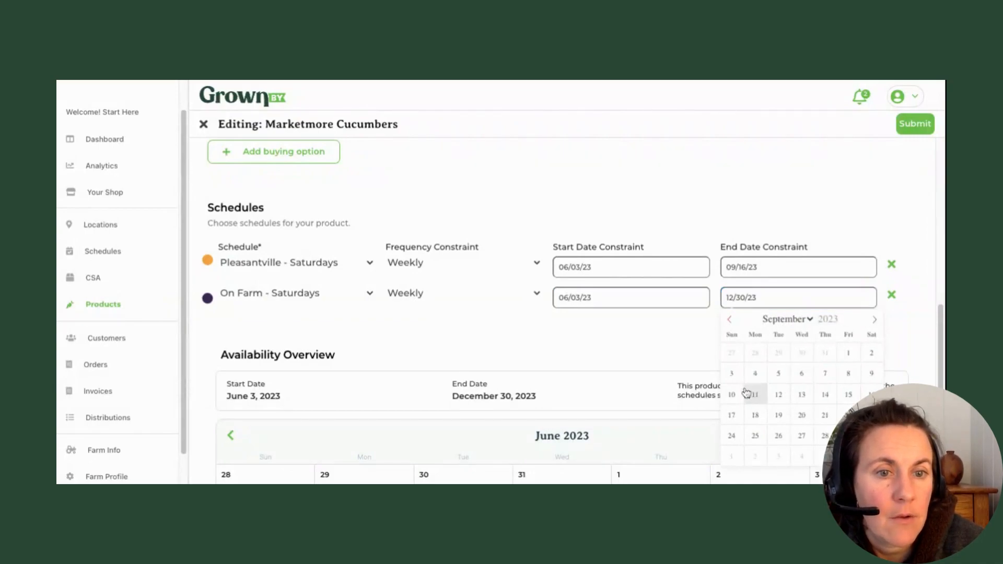
left_click(871, 396)
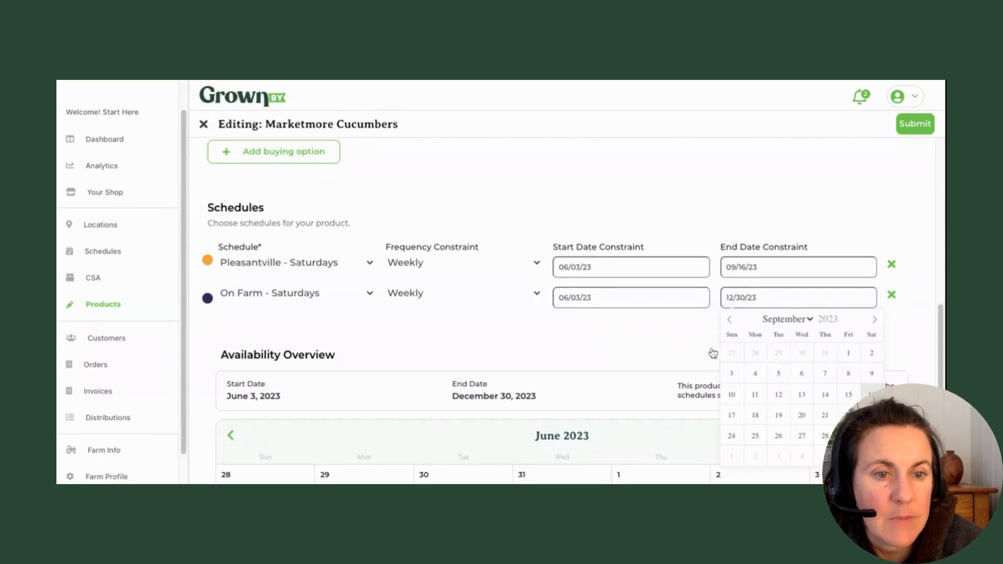
Step: Check the cucumbers' availability calendar for June and July 2023 and submit the product
scroll(650, 347, "down", 4)
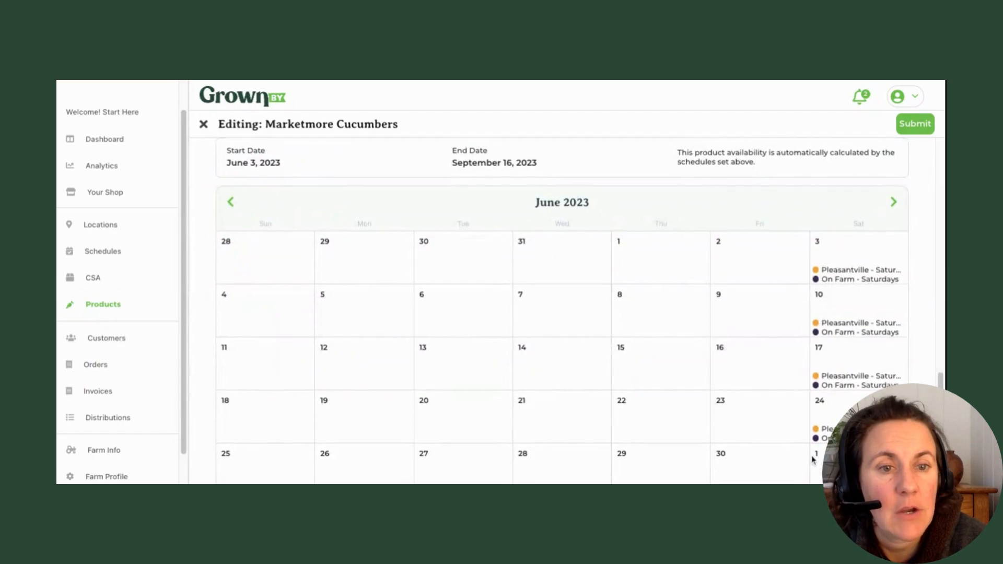
scroll(813, 460, "down", 1)
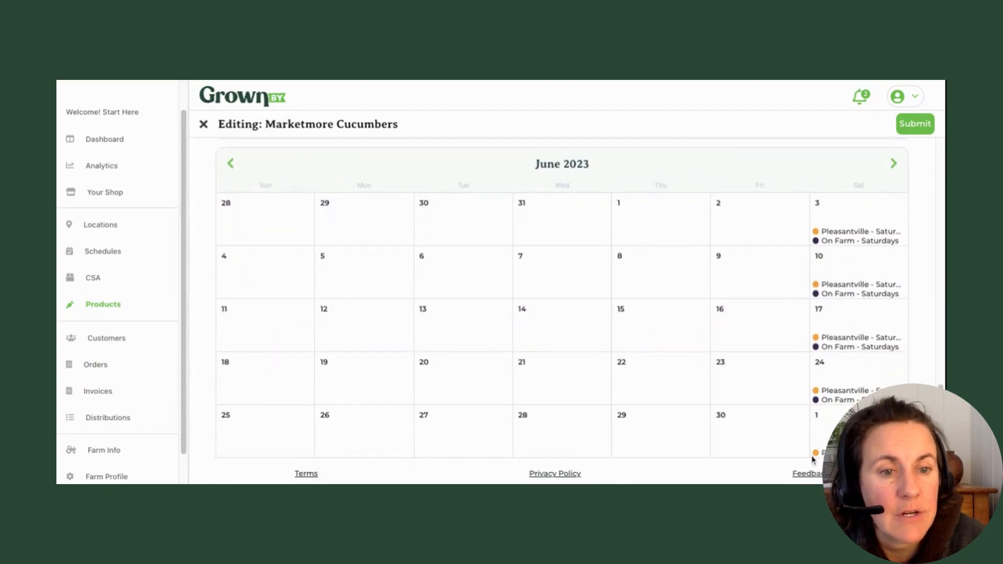
left_click(894, 164)
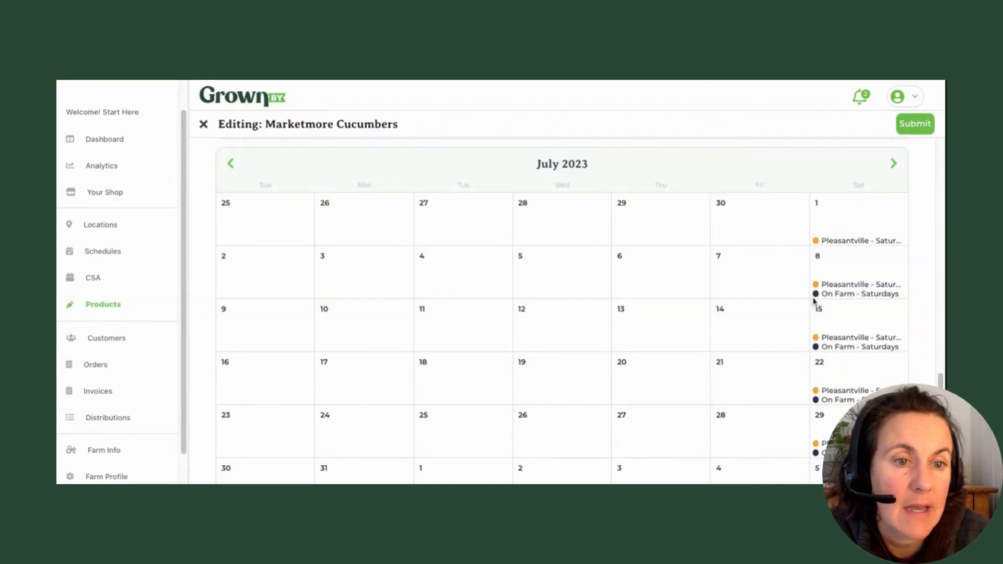
scroll(838, 245, "down", 2)
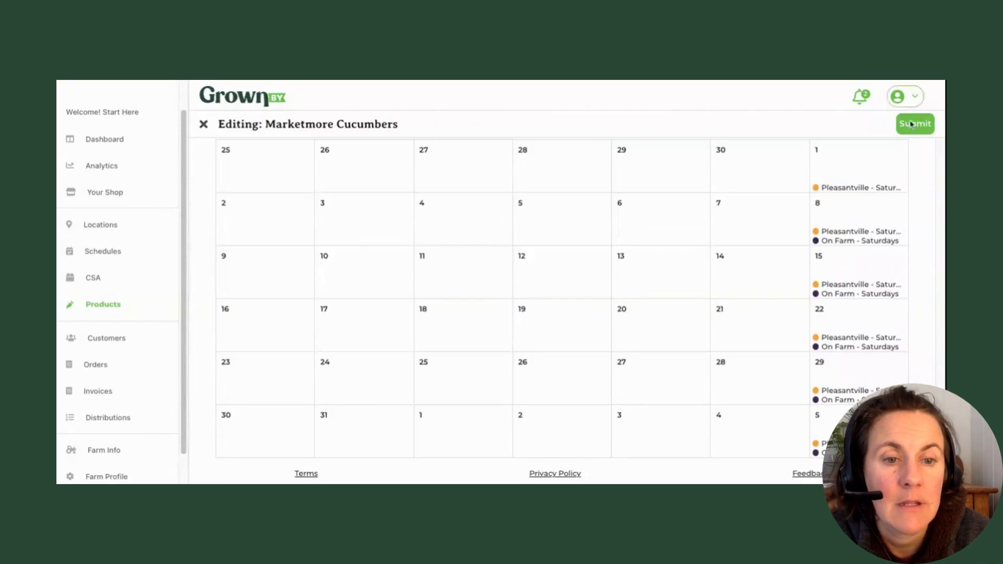
scroll(885, 201, "up", 2)
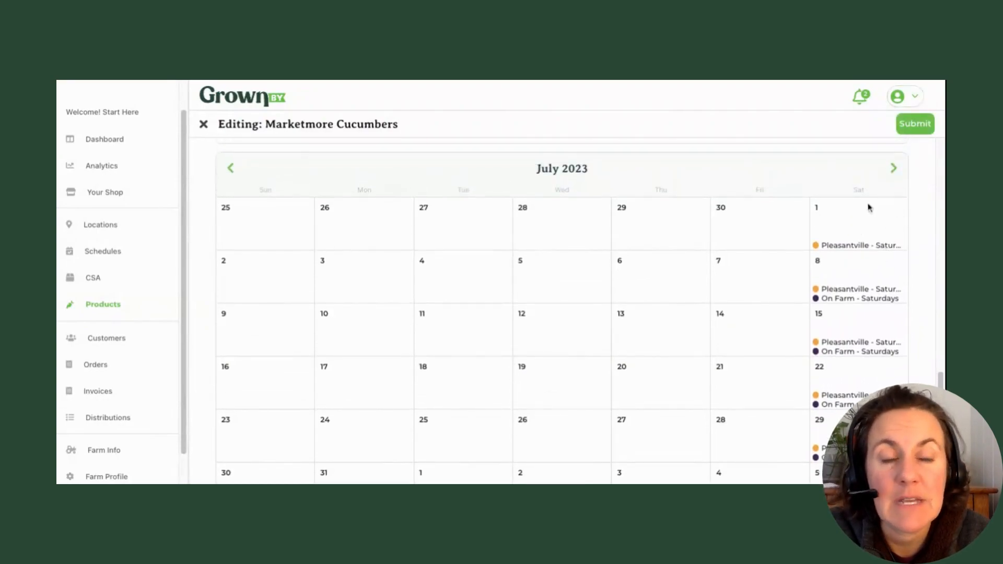
left_click(905, 128)
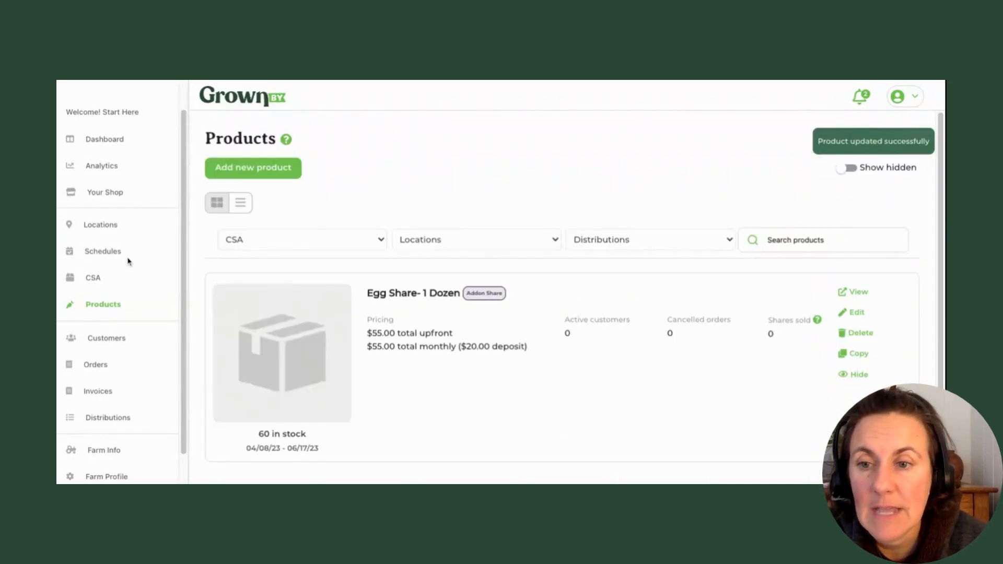
Step: Open the Lamb Loin Chops product for editing and correct the temperature in its long description to 135 degrees
scroll(477, 298, "down", 10)
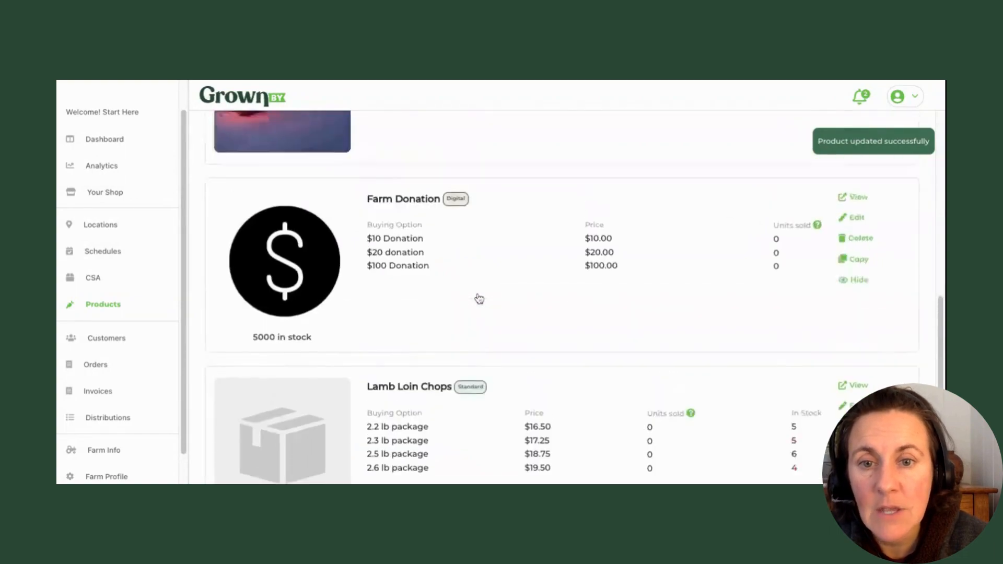
scroll(651, 289, "down", 5)
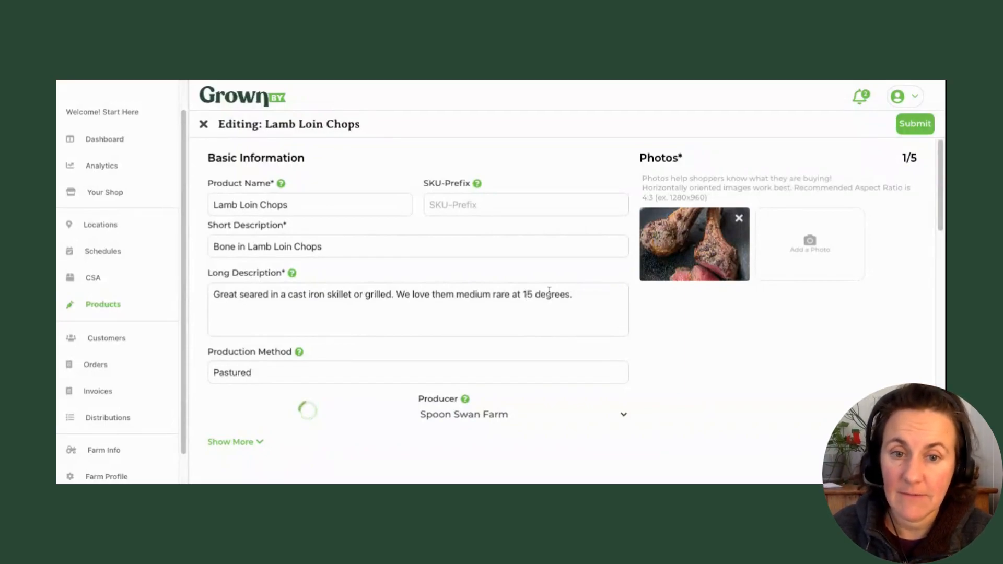
left_click(528, 294)
type("3")
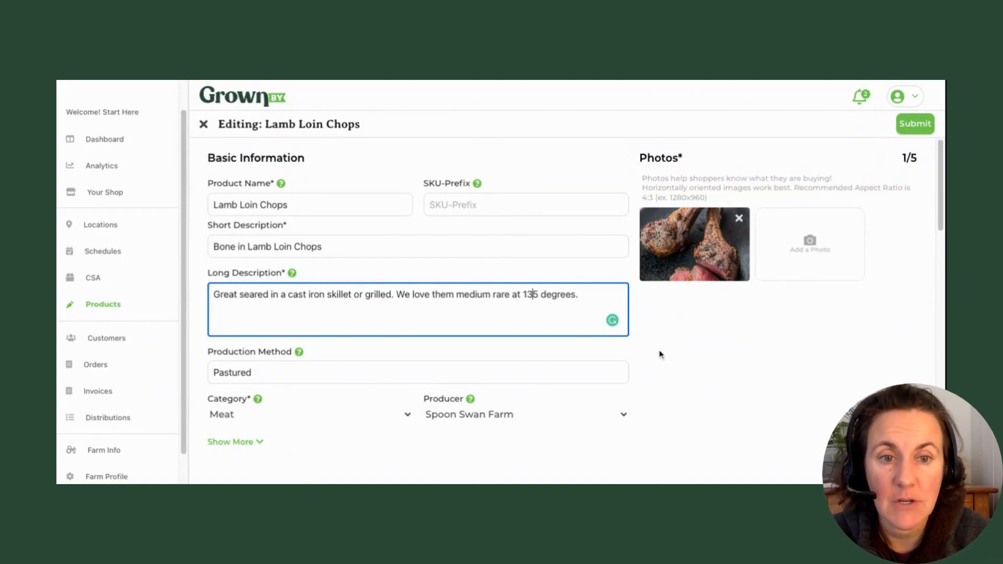
Step: Review the lamb chops' unit pricing and package options, and correct the units each of the 2.6 lb package to 2.6
scroll(660, 354, "down", 1)
scroll(660, 354, "down", 3)
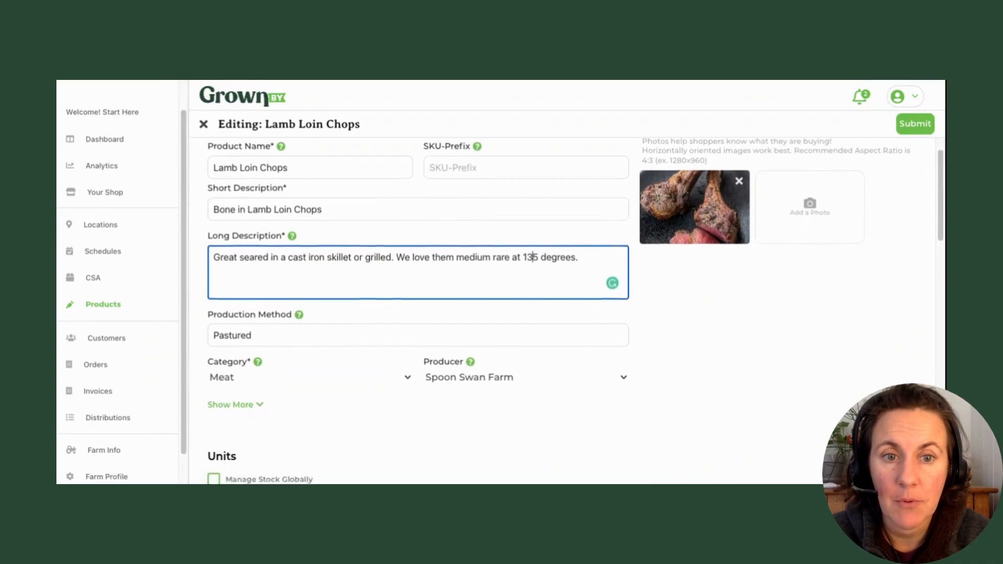
scroll(575, 314, "down", 3)
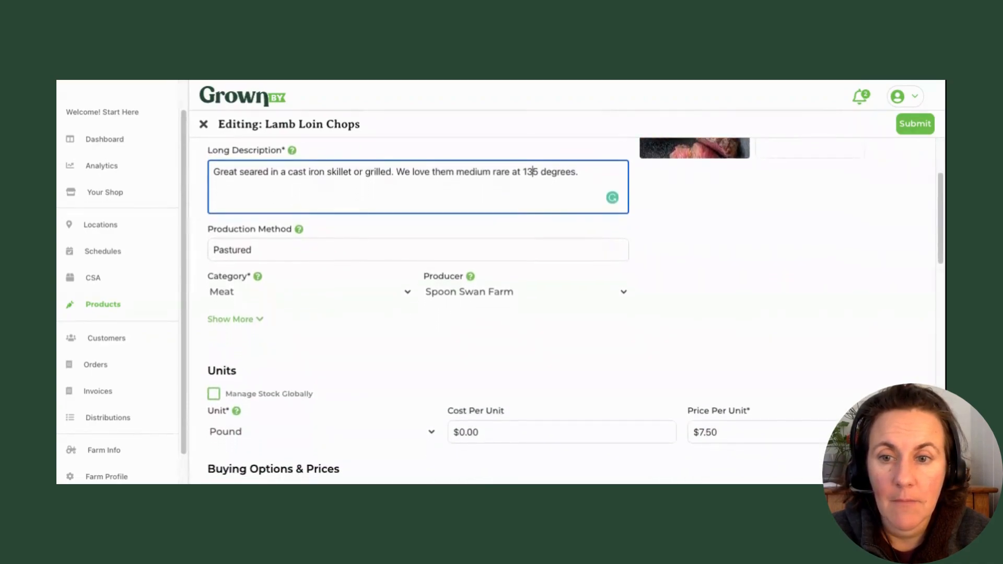
scroll(549, 289, "down", 1)
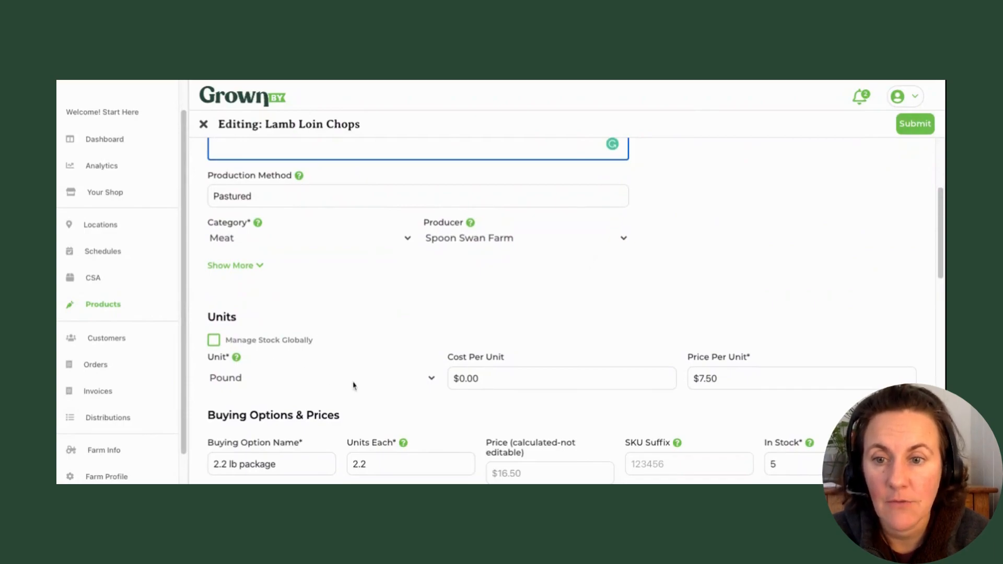
scroll(352, 385, "down", 4)
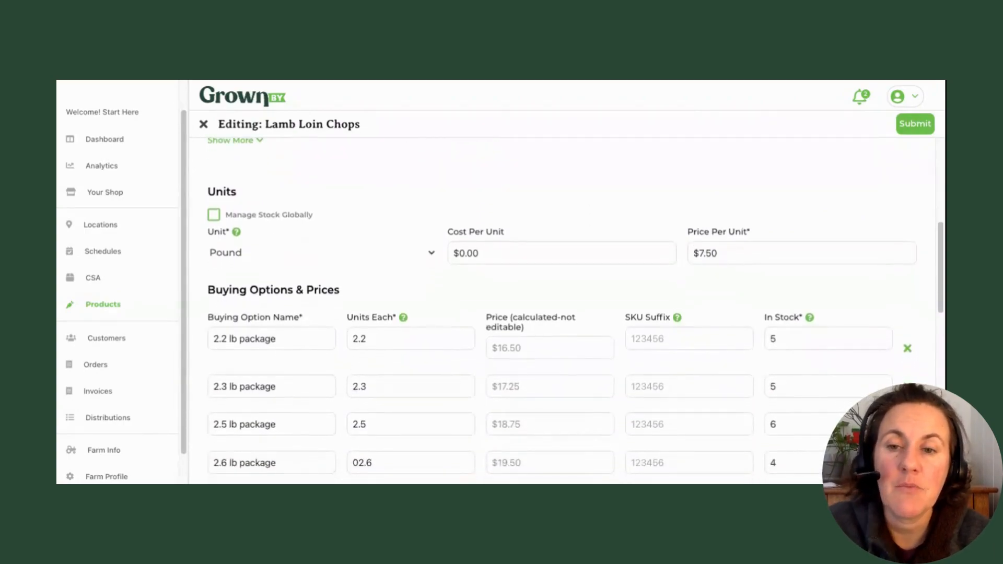
scroll(353, 385, "down", 2)
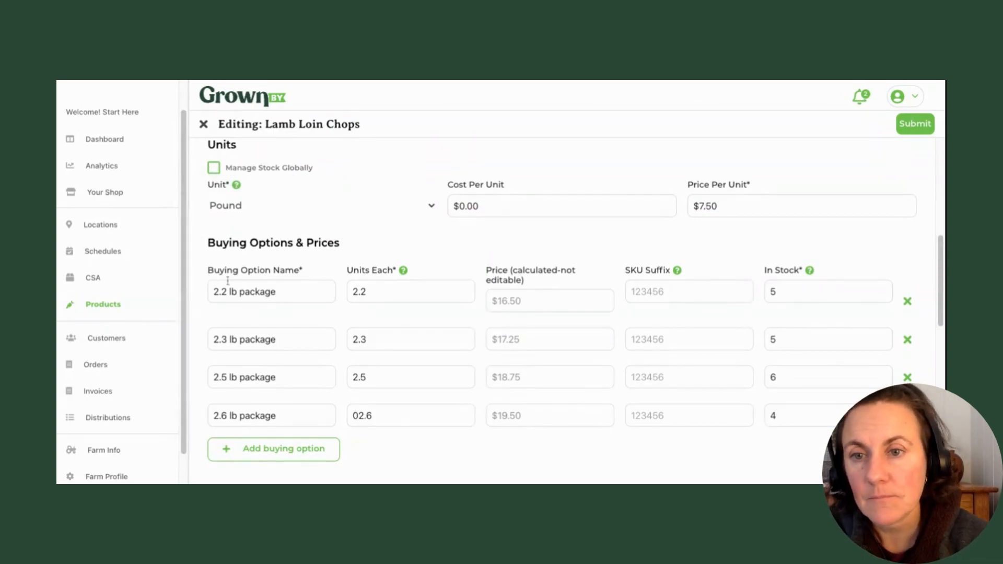
scroll(329, 219, "up", 1)
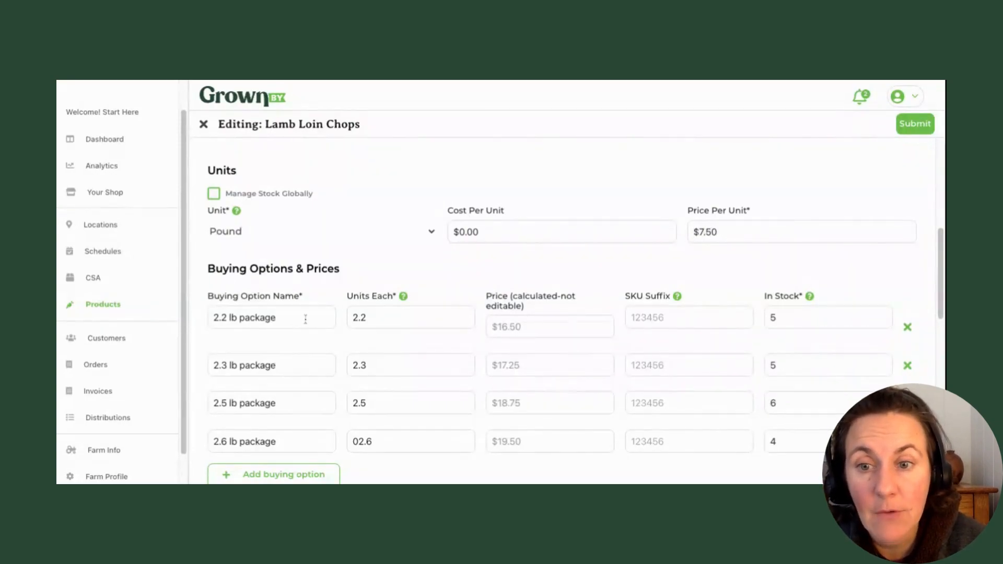
scroll(306, 319, "down", 2)
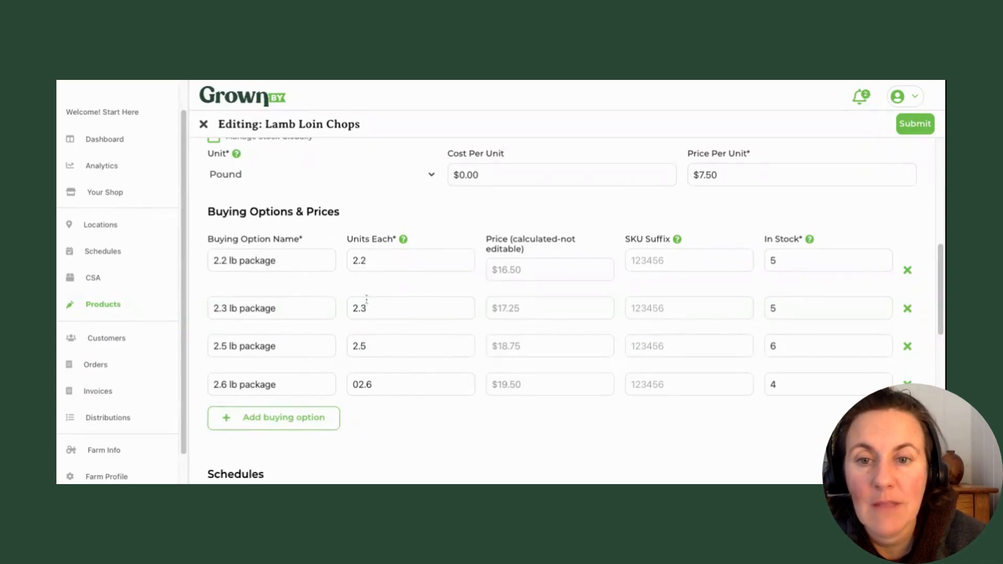
left_click(375, 385)
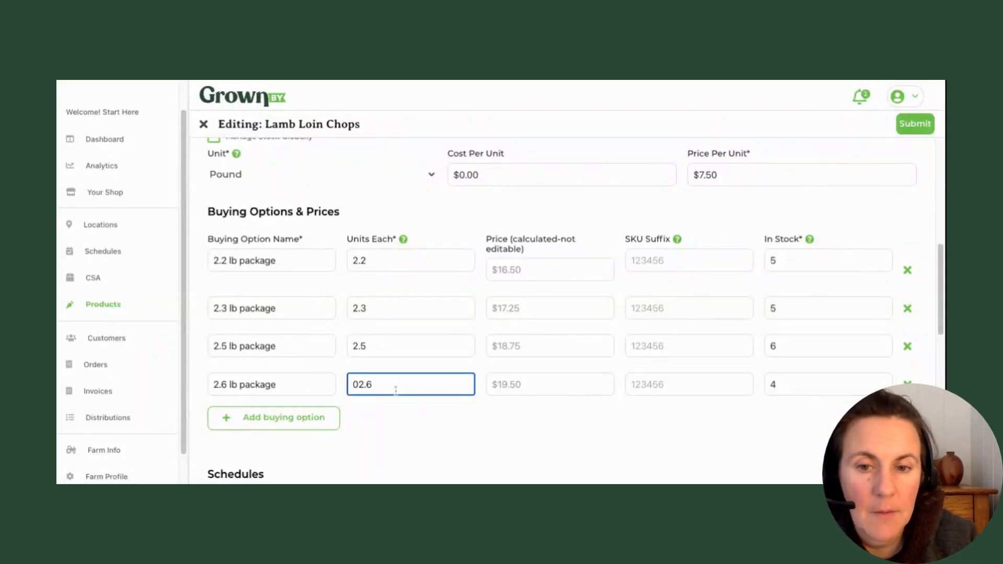
key("BackSpace")
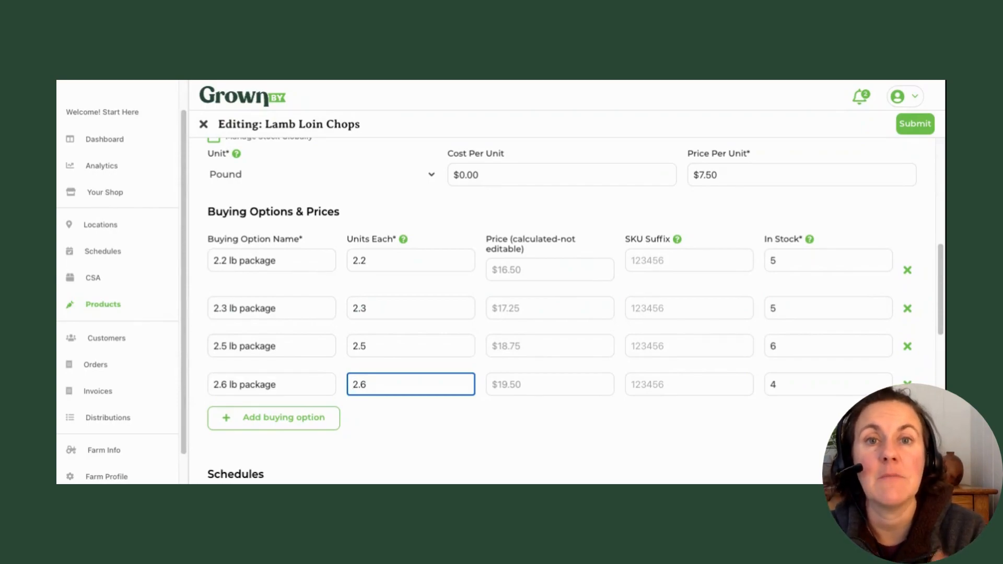
Step: Review the lamb chops' schedule, date constraints, availability calendar and the stock of each package size
scroll(574, 308, "down", 1)
scroll(557, 313, "down", 1)
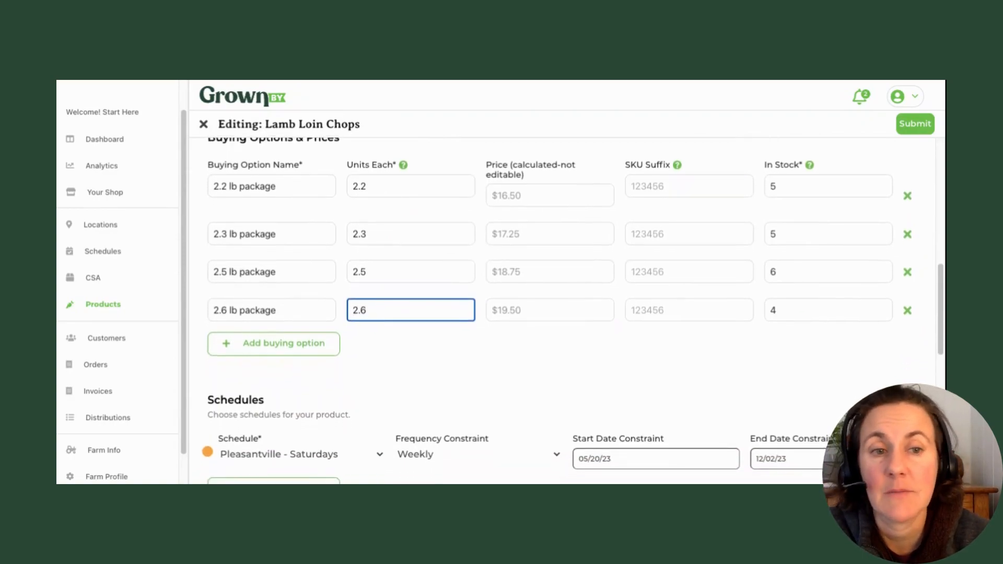
scroll(556, 314, "down", 2)
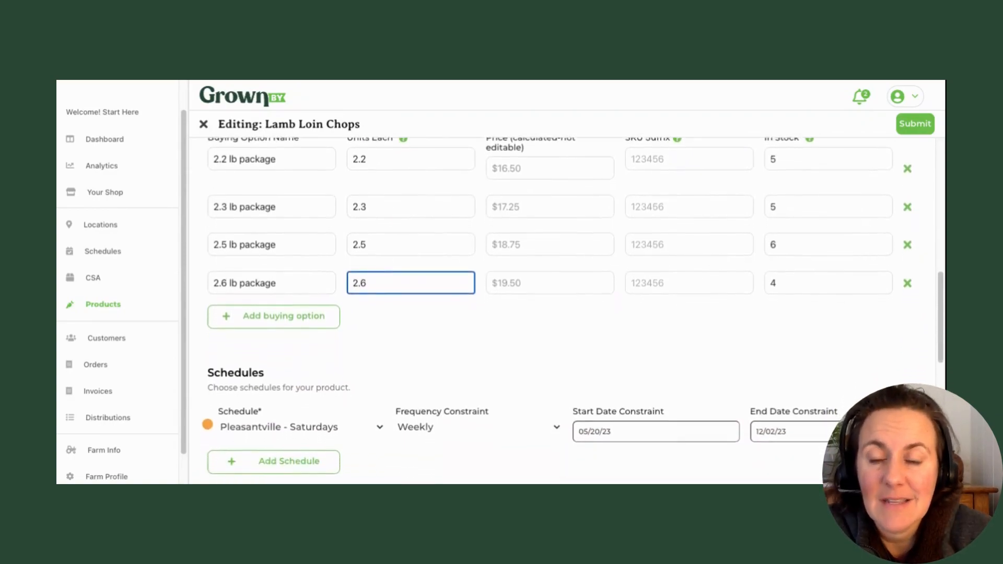
scroll(557, 314, "down", 1)
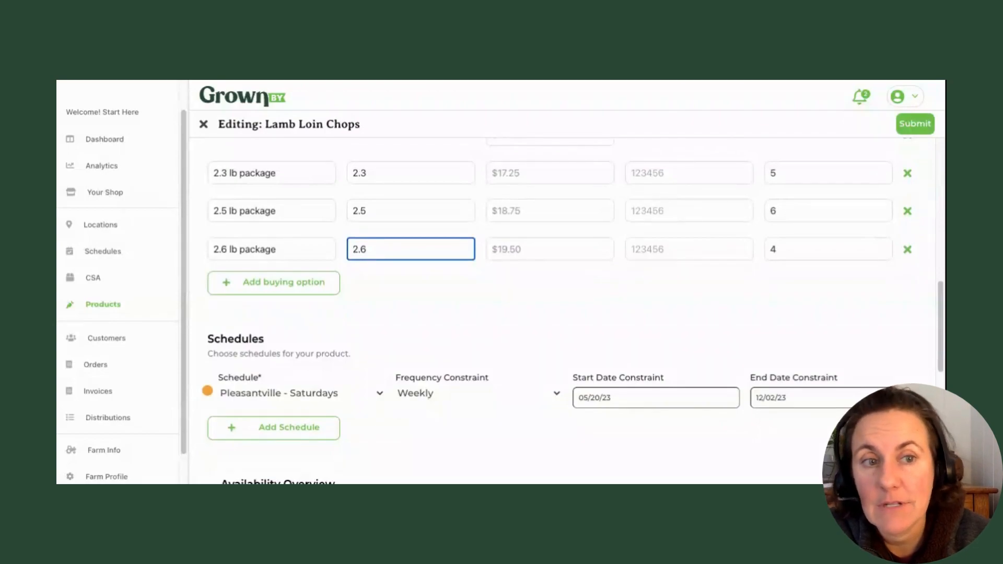
scroll(493, 415, "down", 4)
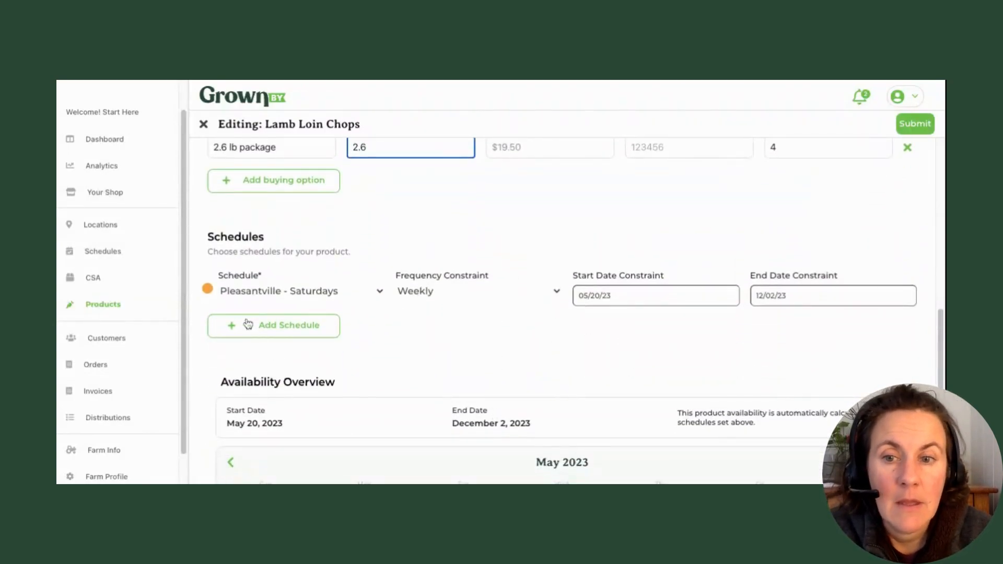
left_click(725, 322)
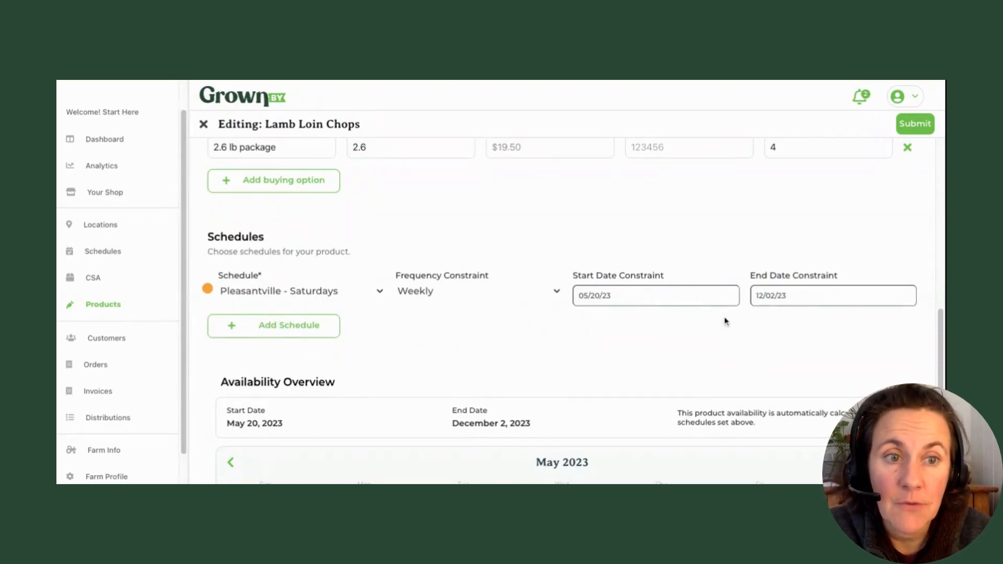
scroll(724, 320, "down", 2)
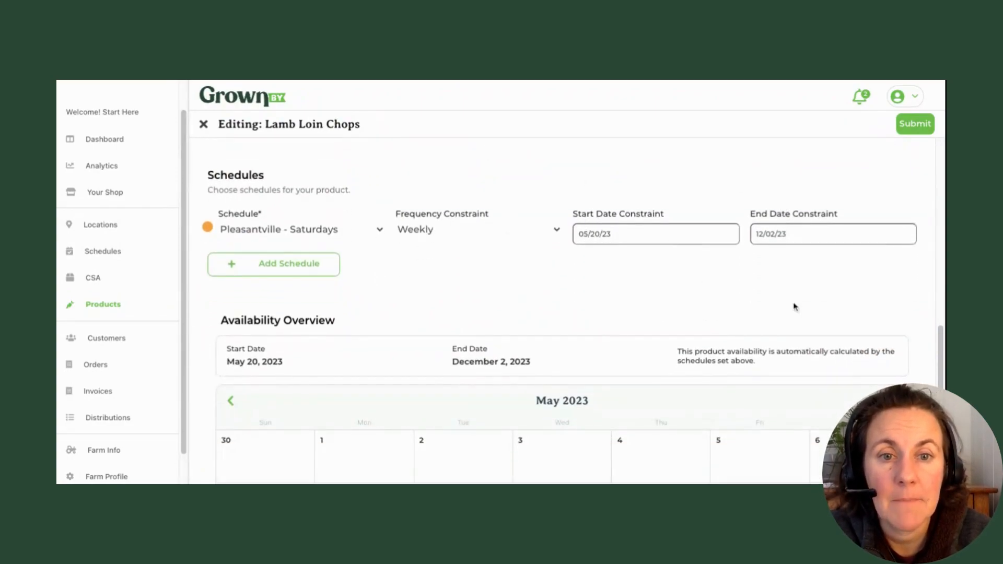
scroll(800, 299, "down", 4)
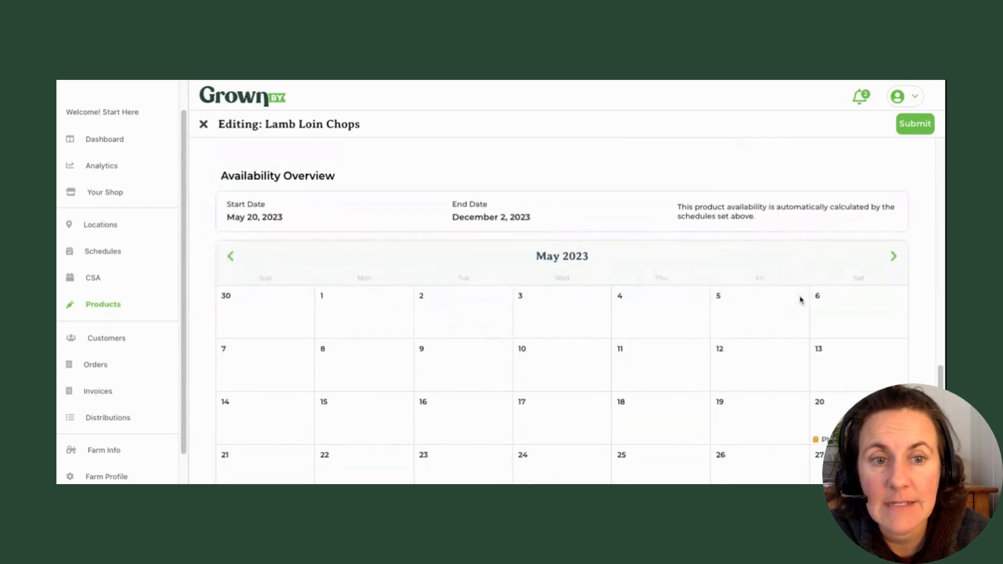
scroll(607, 325, "up", 5)
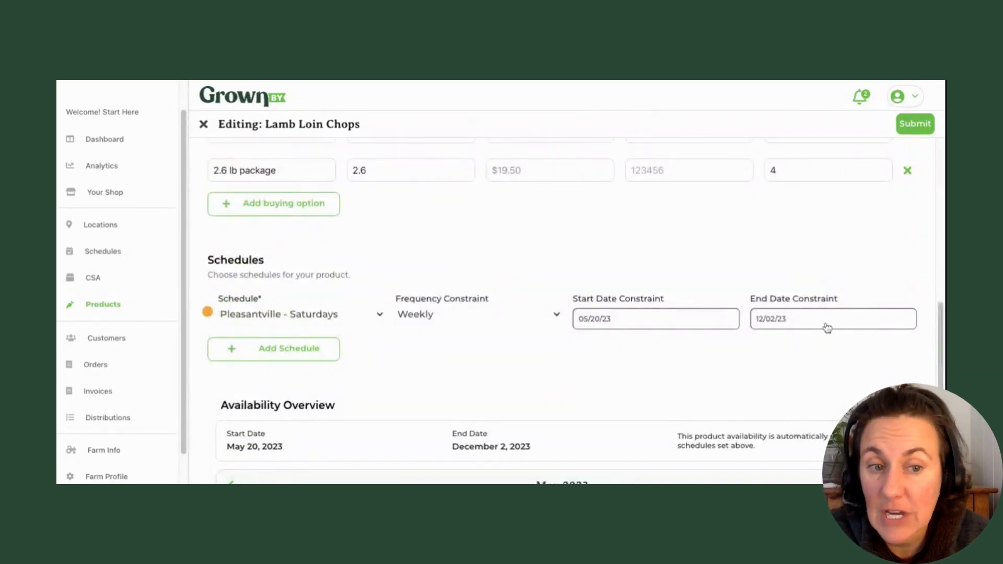
scroll(825, 327, "up", 1)
scroll(824, 328, "up", 3)
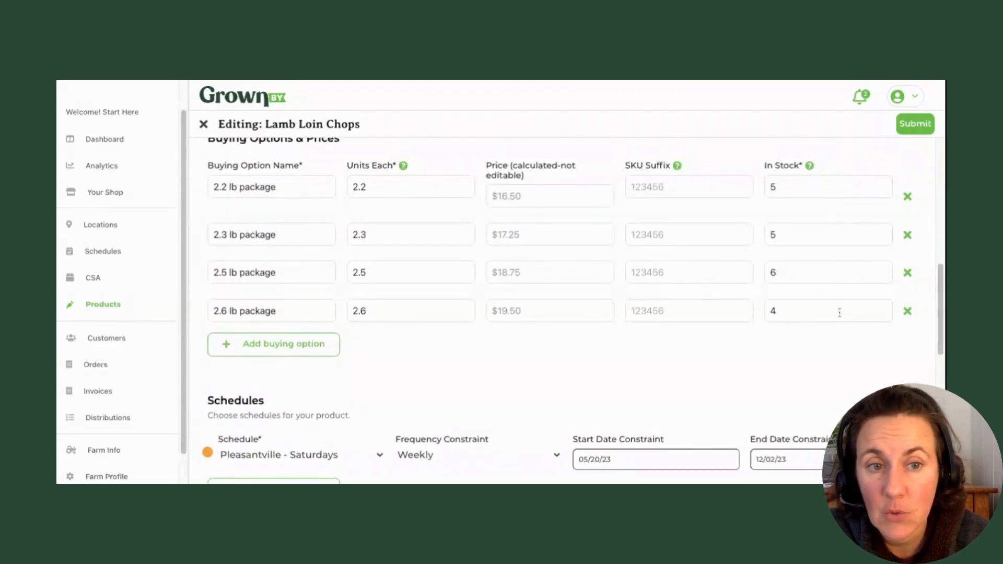
Step: Check the lamb chops' availability calendar for June and July 2023 and submit the product
scroll(839, 312, "down", 10)
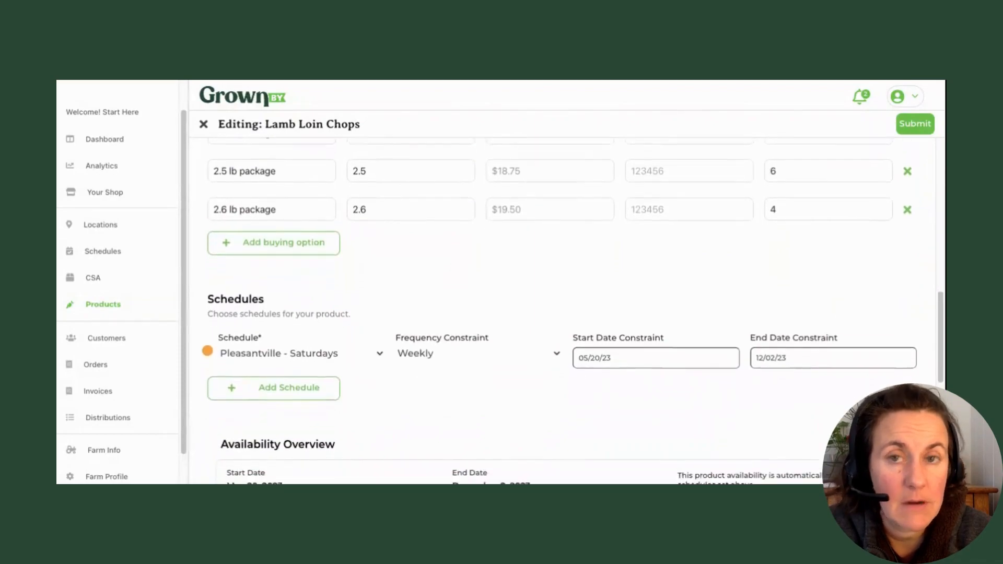
scroll(840, 312, "down", 2)
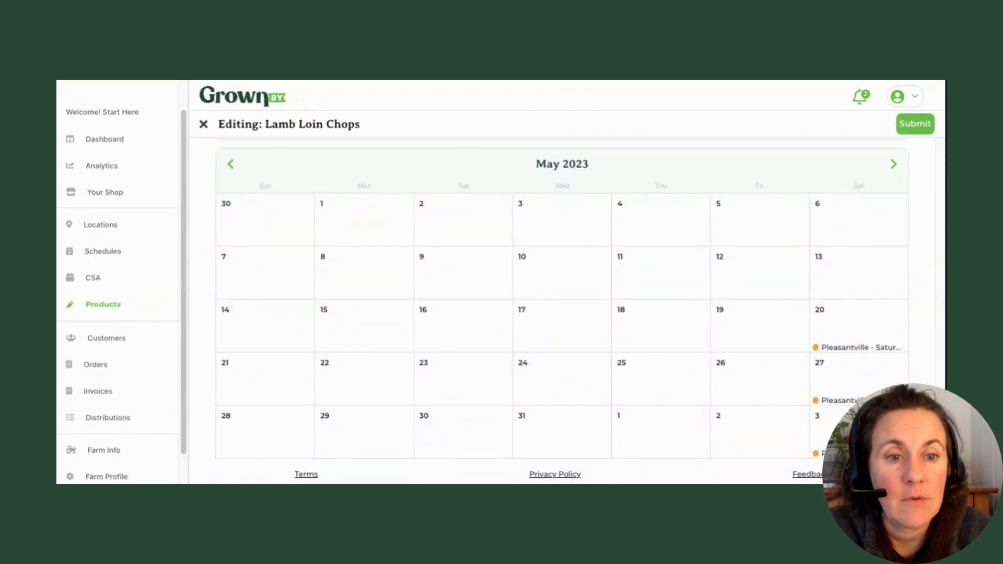
left_click(895, 165)
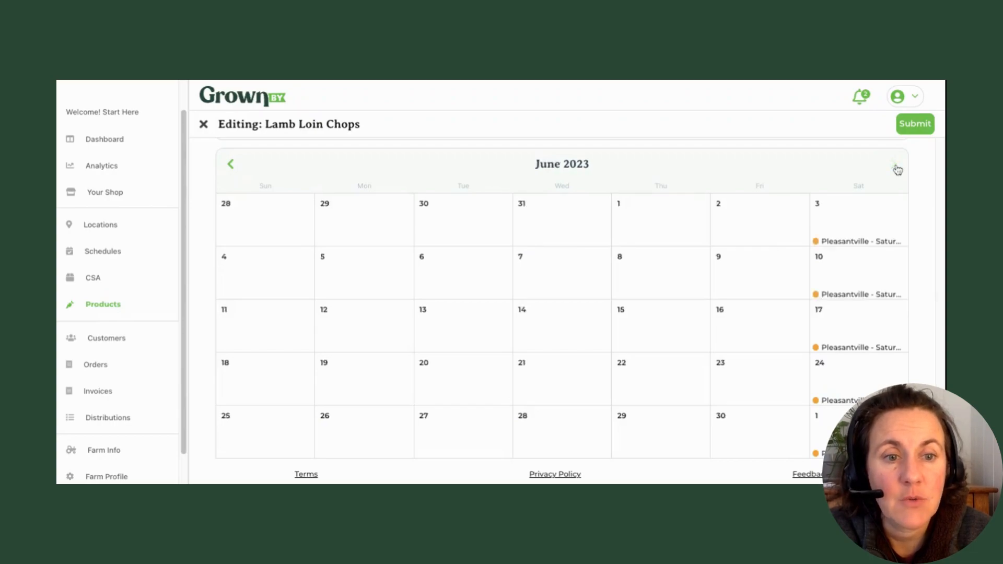
left_click(896, 166)
left_click(922, 132)
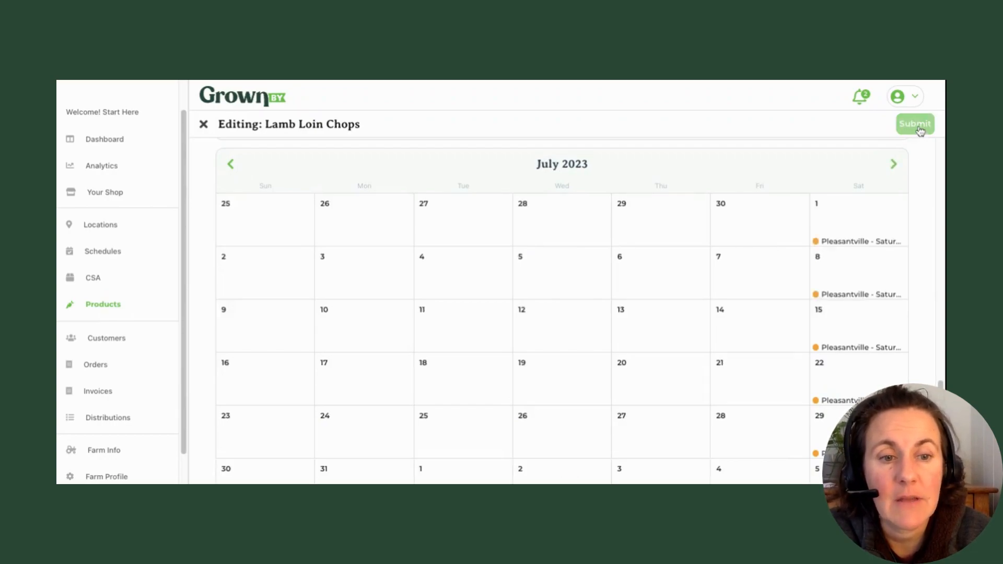
scroll(858, 337, "down", 2)
left_click(917, 132)
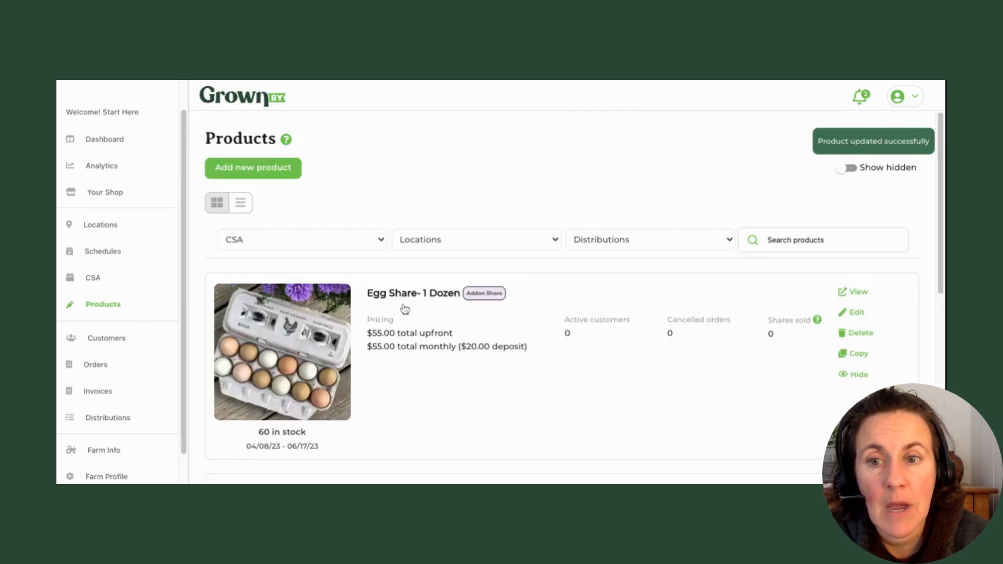
Step: Look through the farm's product list, including the egg share, Farm Credit and Farm Donation entries, and return to its beginning
scroll(405, 310, "down", 5)
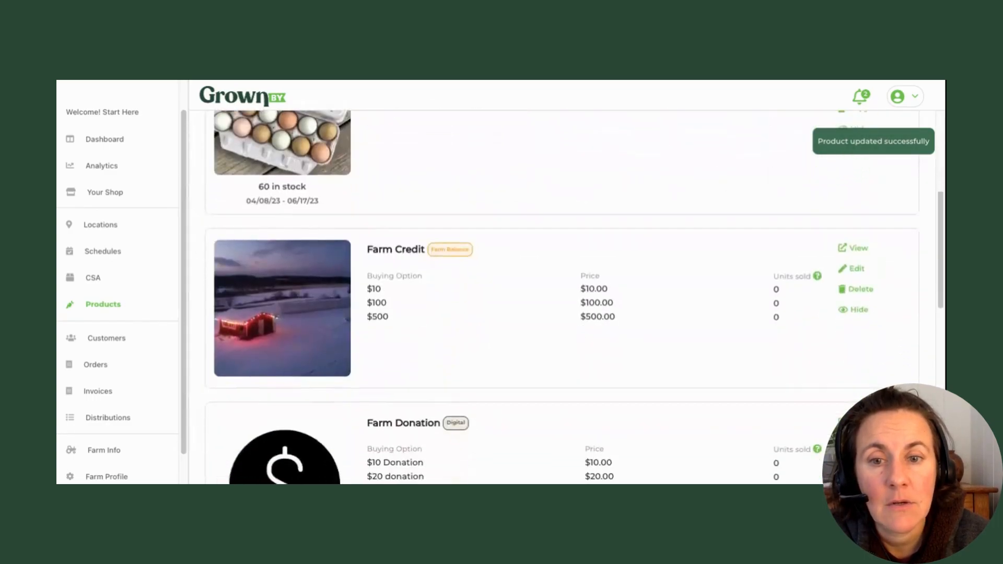
scroll(562, 298, "down", 12)
scroll(562, 298, "up", 6)
scroll(562, 298, "down", 7)
scroll(562, 298, "up", 11)
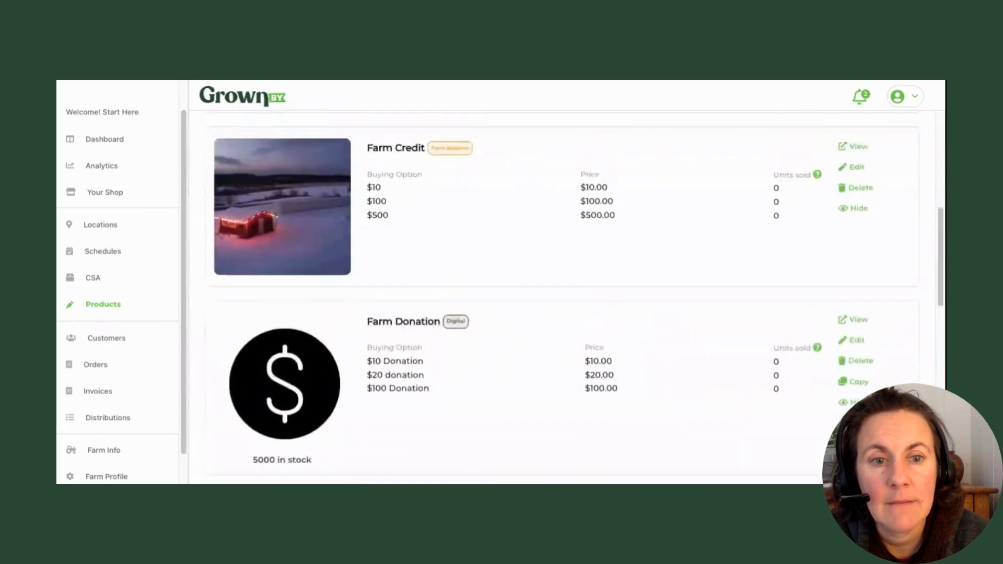
scroll(562, 298, "up", 7)
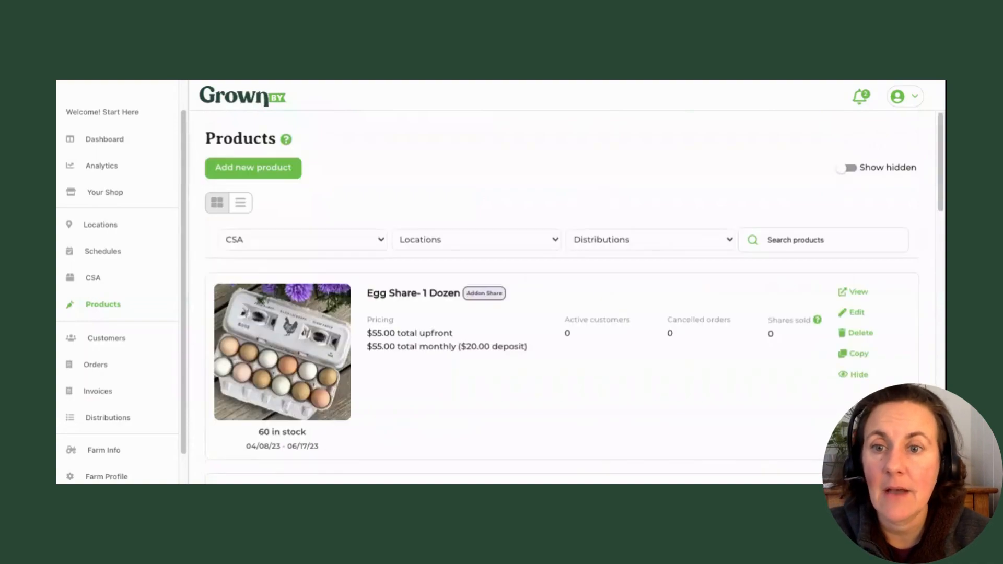